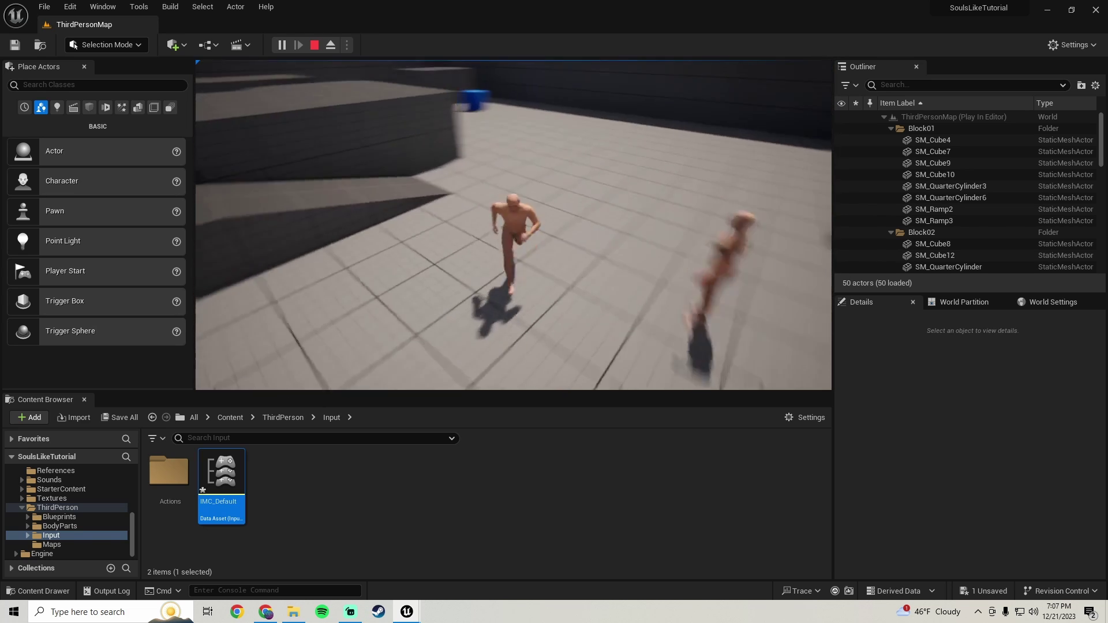
# Run the character around the level in the active play session, then end the session
pyautogui.press('w')
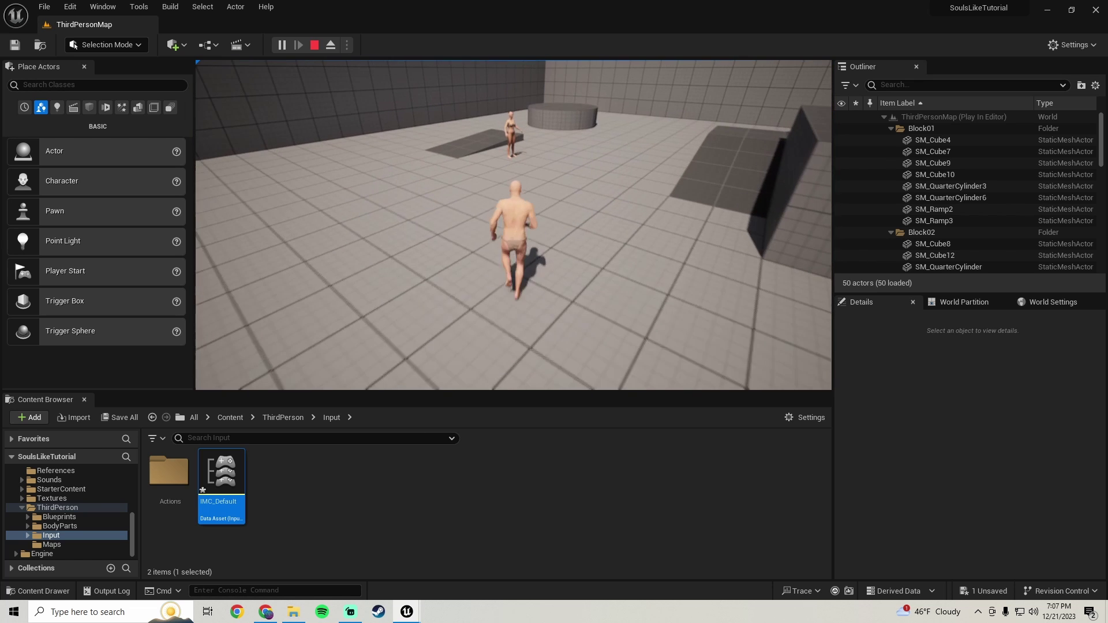
pyautogui.press('Escape')
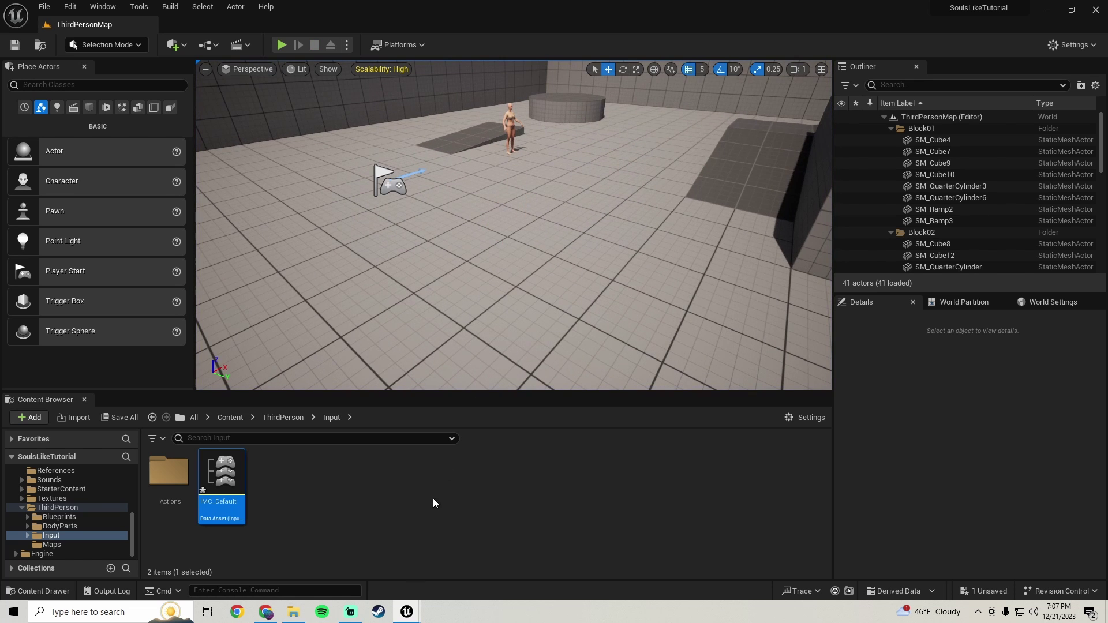
# In IMC_Default, add another key binding to IA_Jump and assign it GenericUSBController Button 2
pyautogui.moveTo(408, 613)
pyautogui.click(483, 573)
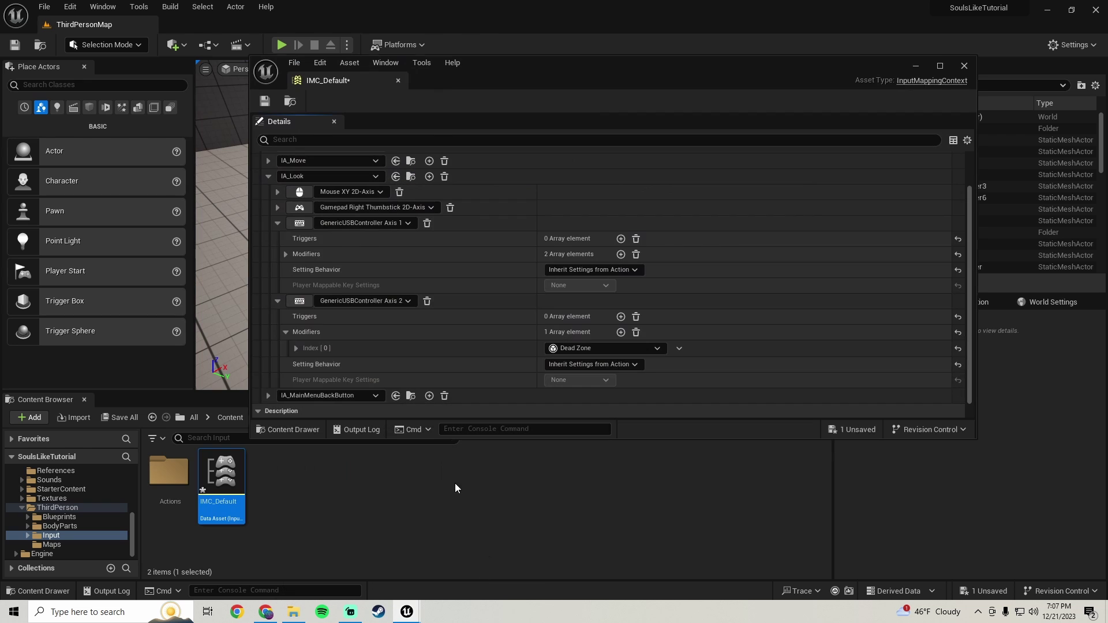
pyautogui.click(277, 222)
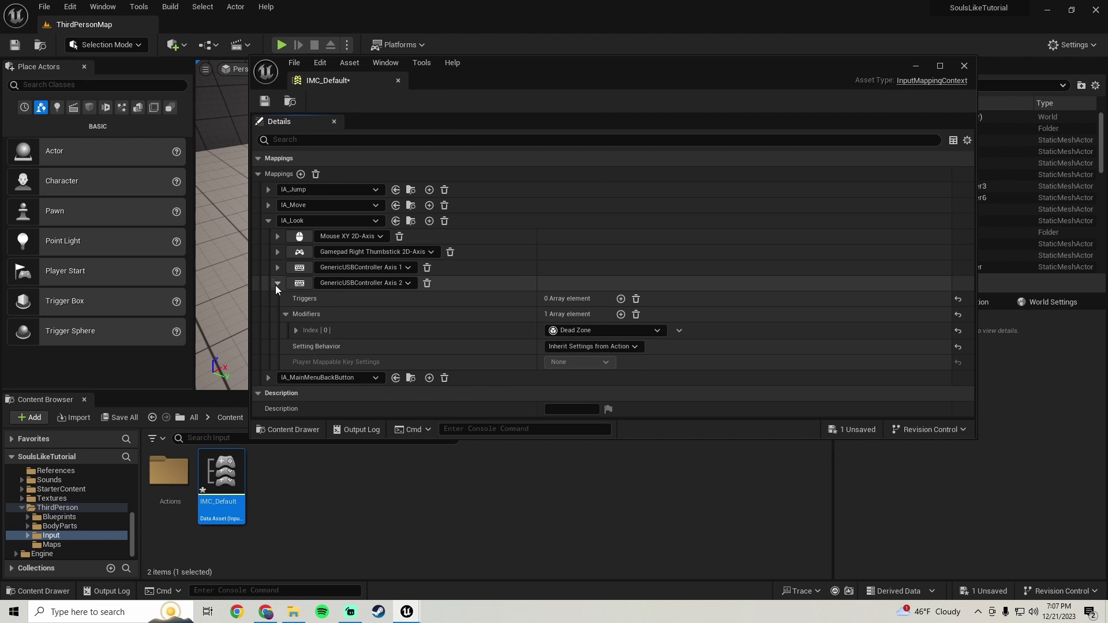
pyautogui.click(277, 284)
pyautogui.click(268, 221)
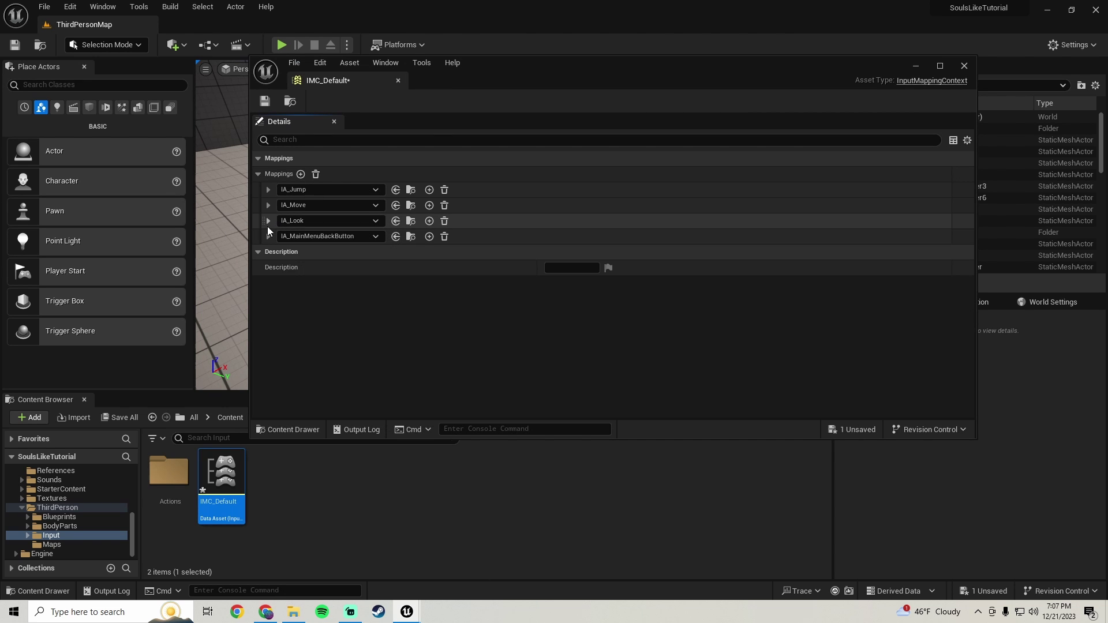
pyautogui.click(268, 190)
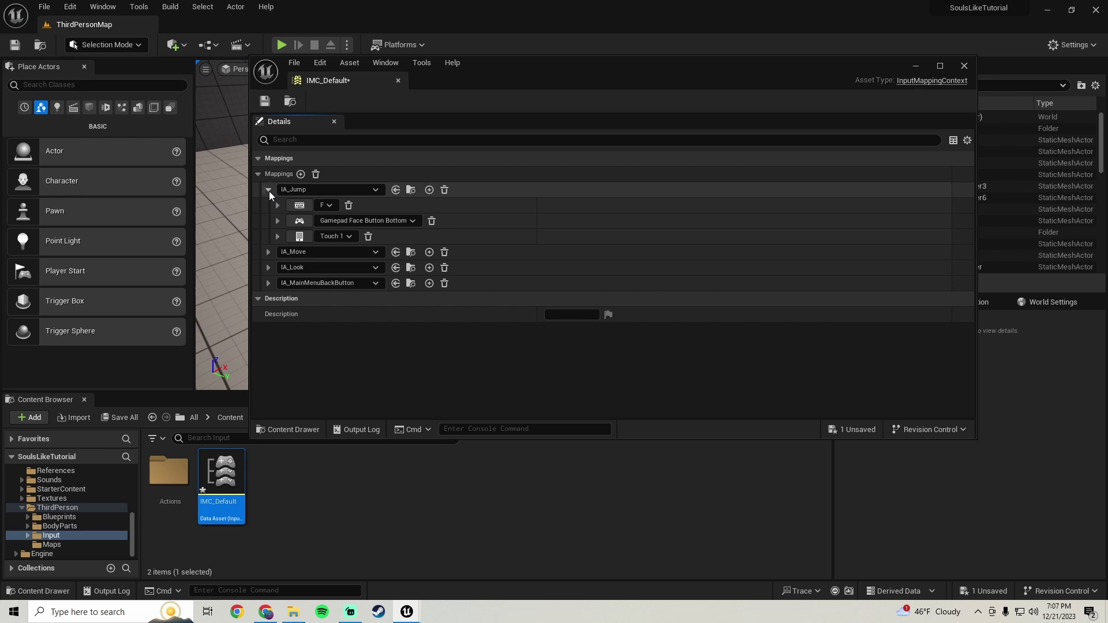
pyautogui.click(429, 190)
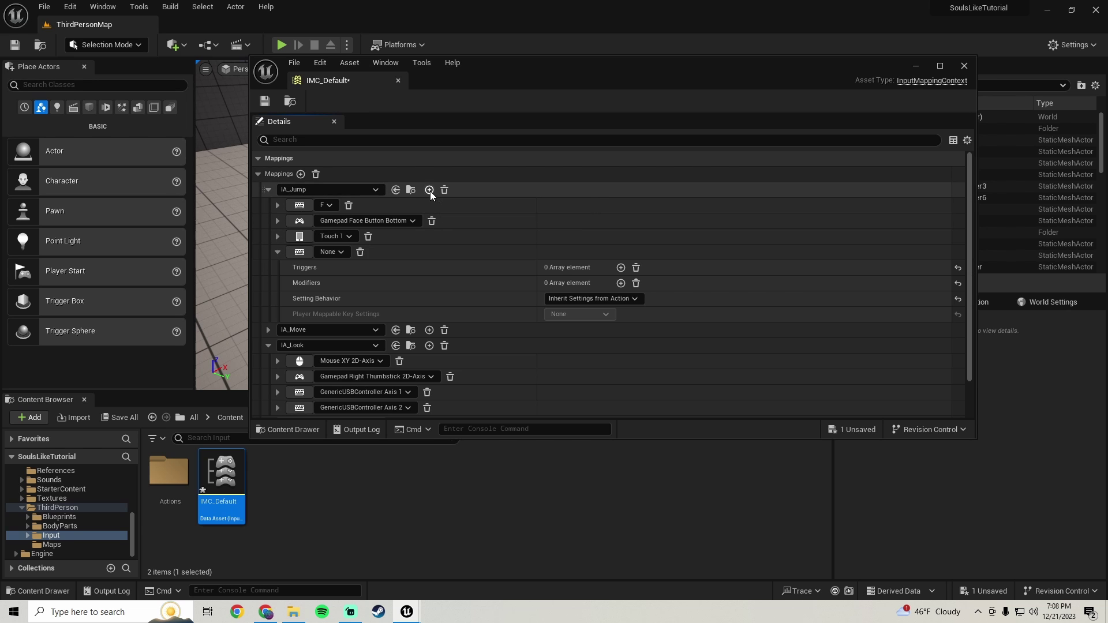
pyautogui.click(299, 253)
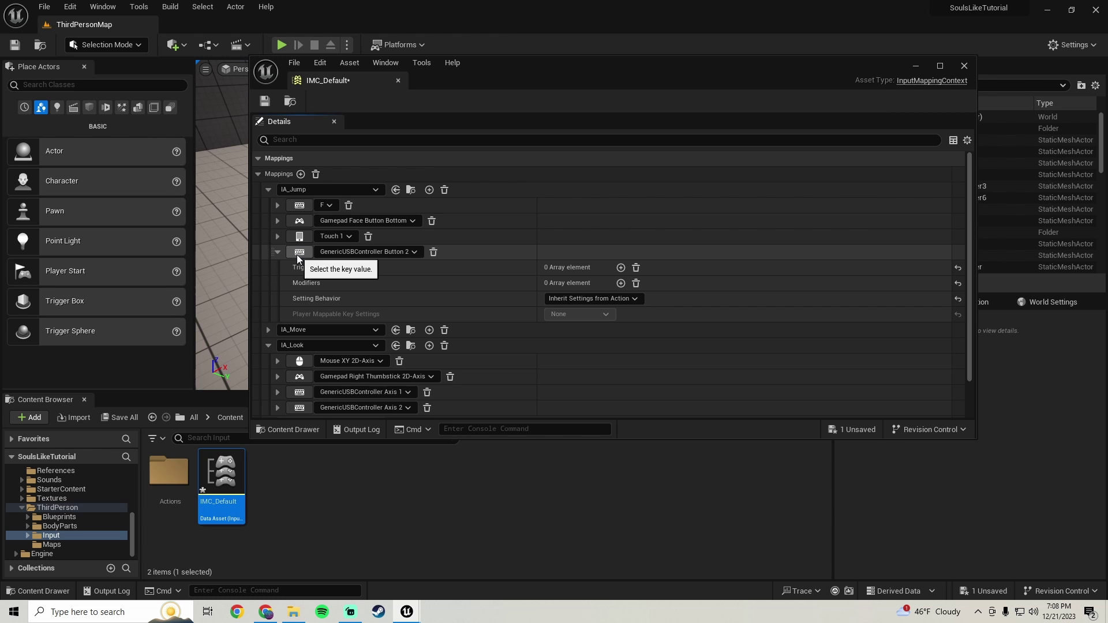
# Playtest the ThirdPersonMap level, making the character jump and run, then stop the session
pyautogui.click(913, 68)
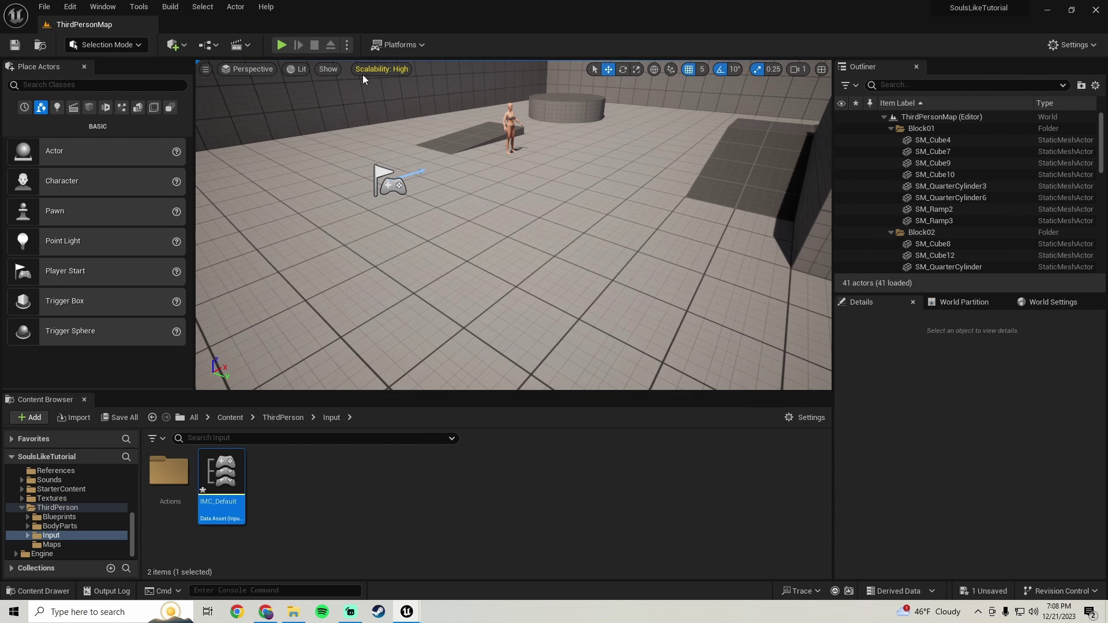
pyautogui.hotkey('alt', 'p')
pyautogui.press('space')
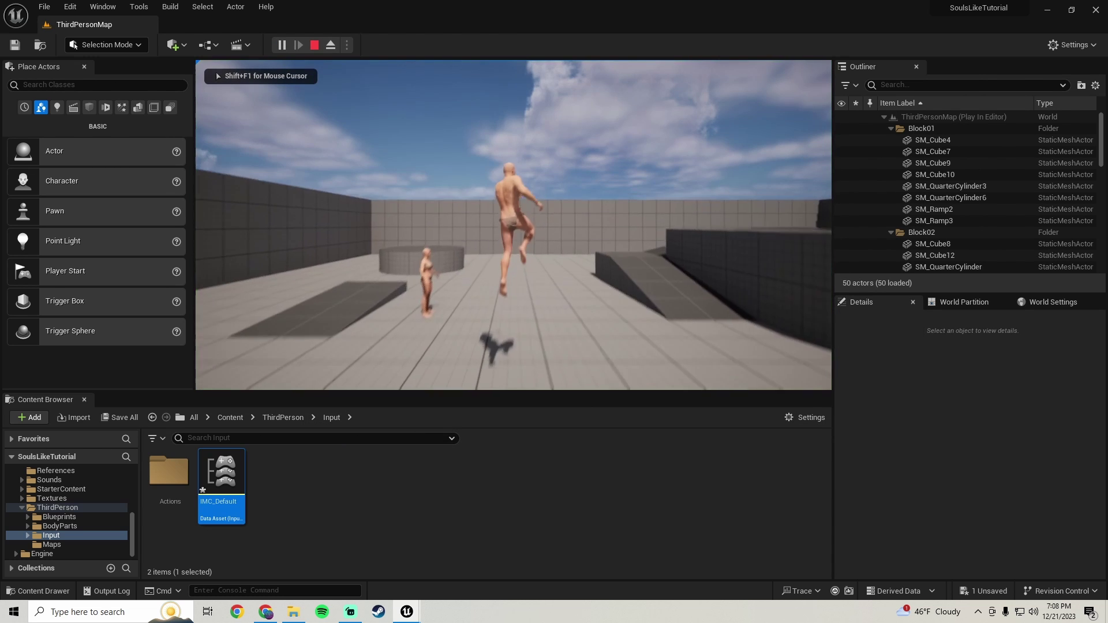
pyautogui.press('w')
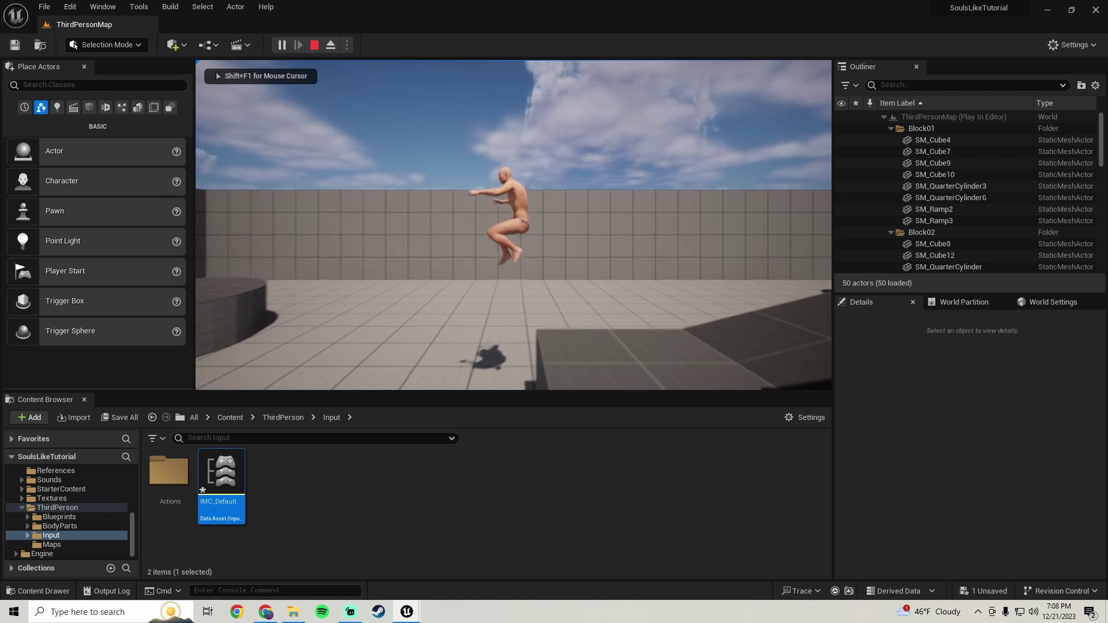
pyautogui.press('space')
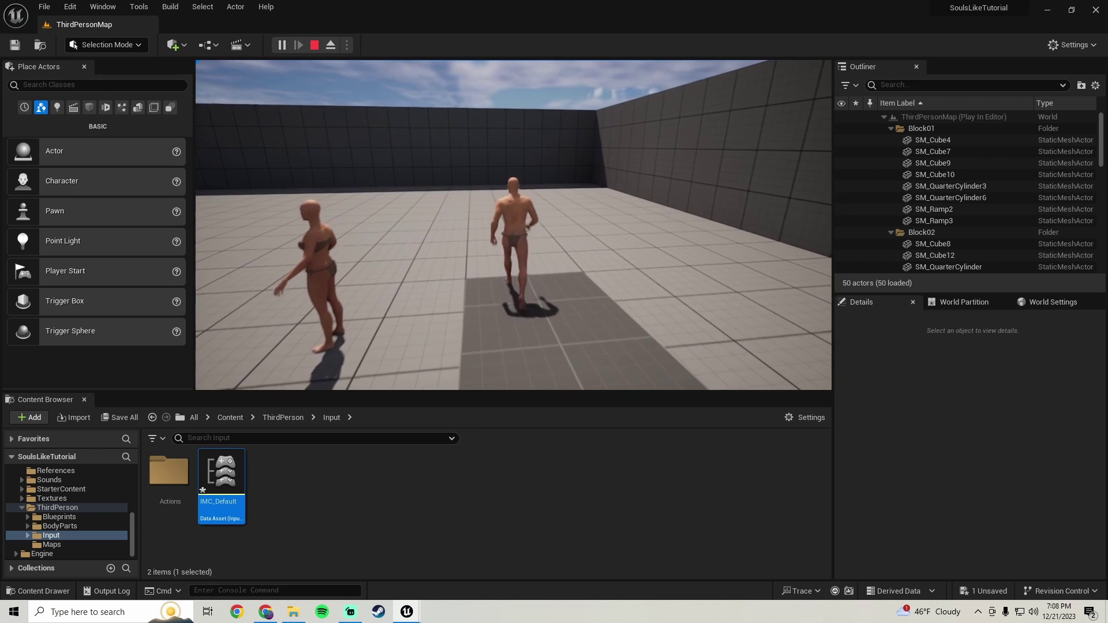
pyautogui.press('Escape')
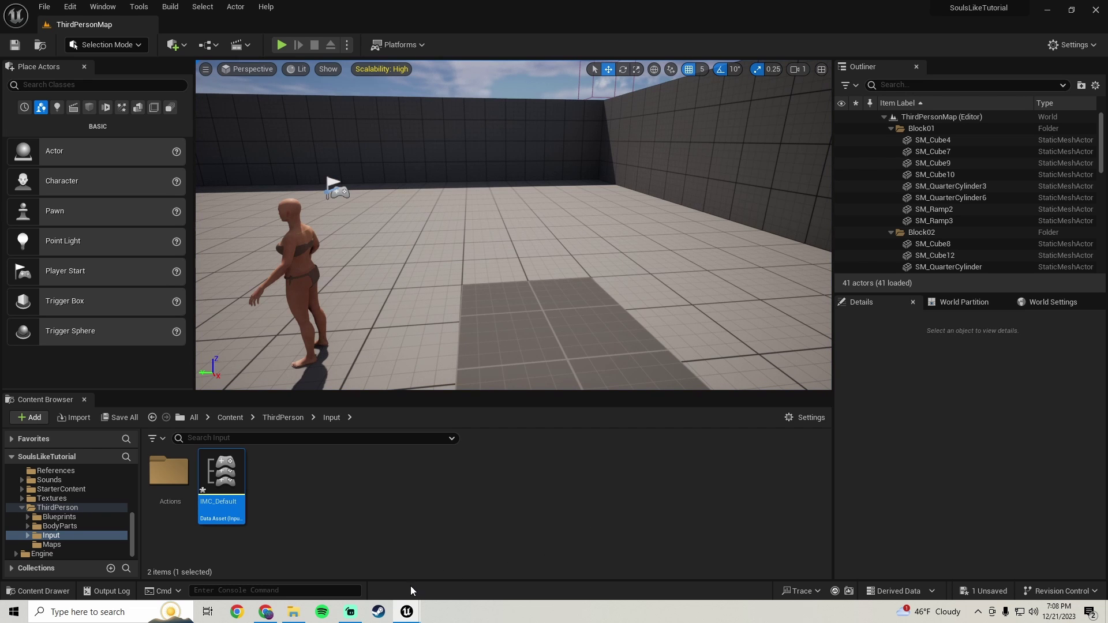
# In IMC_Default, bind GenericUSBController Button 3 to IA_MainMenuBackButton, then save and close the mapping context
pyautogui.moveTo(407, 611)
pyautogui.click(451, 581)
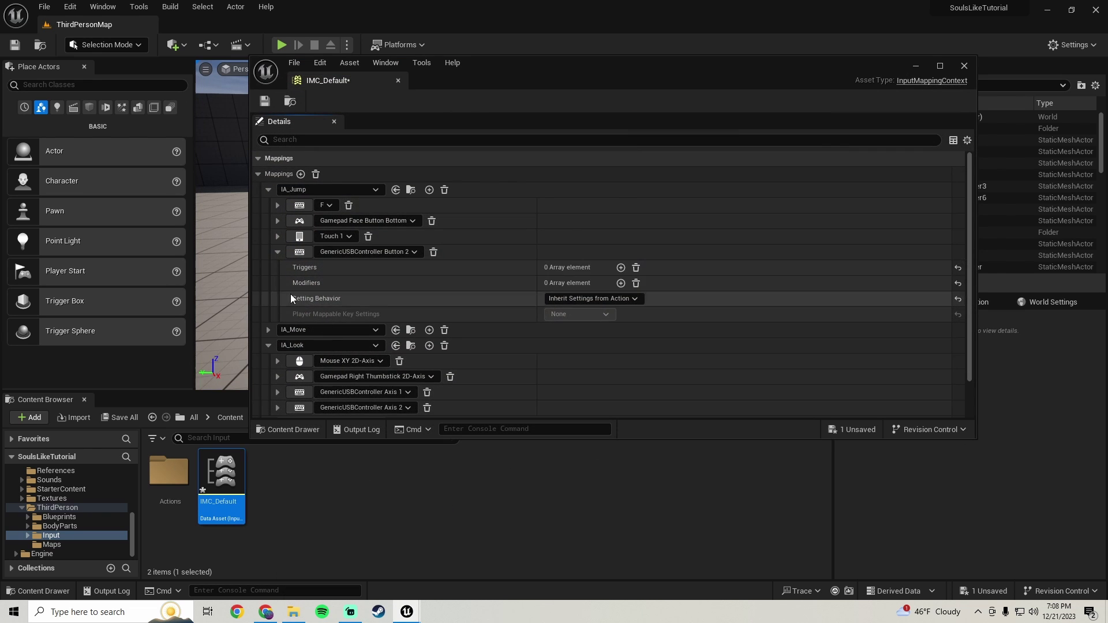
pyautogui.click(275, 250)
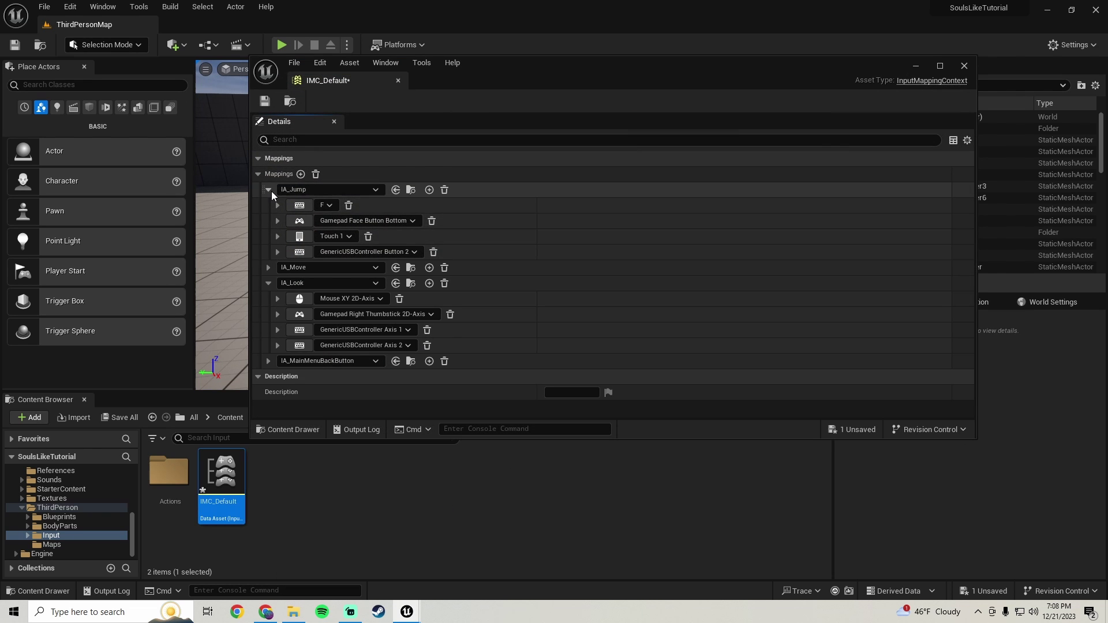
pyautogui.click(269, 191)
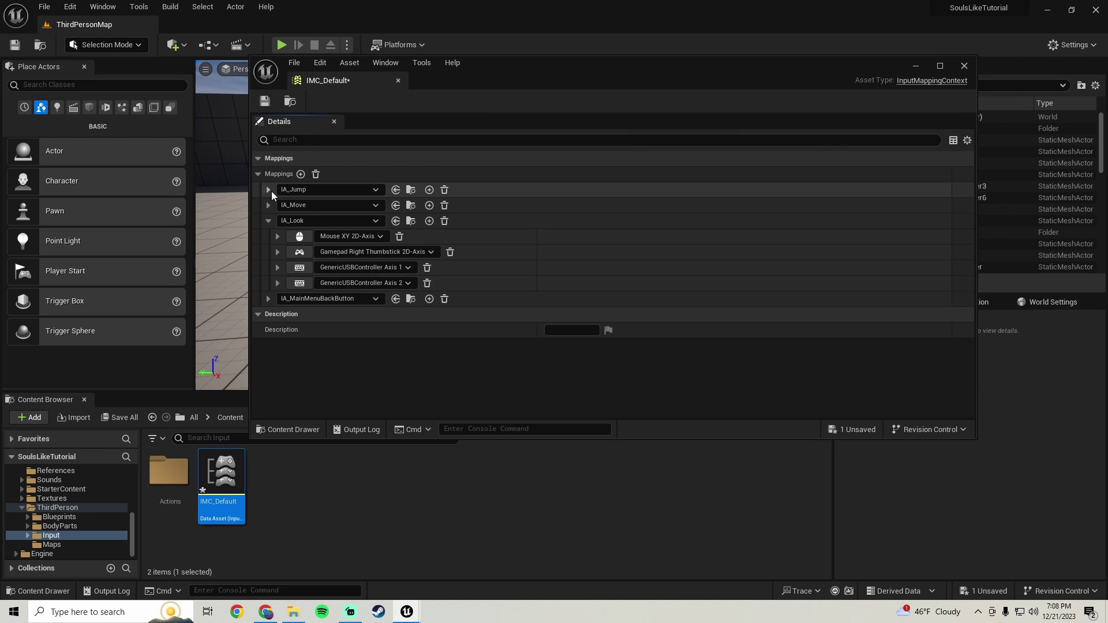
pyautogui.click(267, 299)
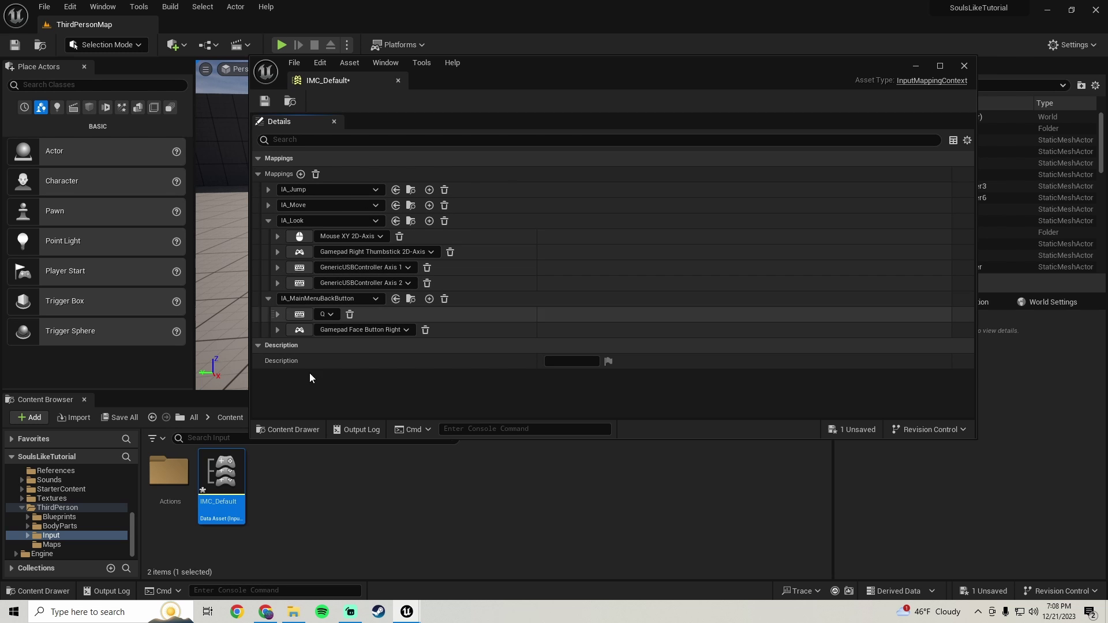
pyautogui.click(429, 299)
pyautogui.click(267, 283)
pyautogui.scroll(-3, 266, 300)
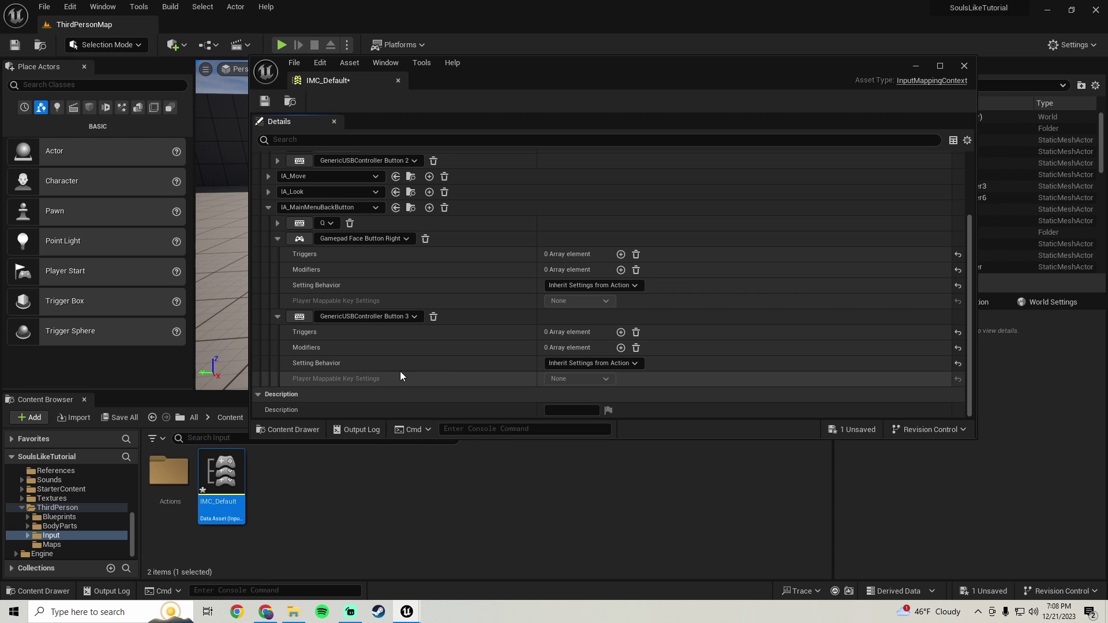
pyautogui.click(265, 101)
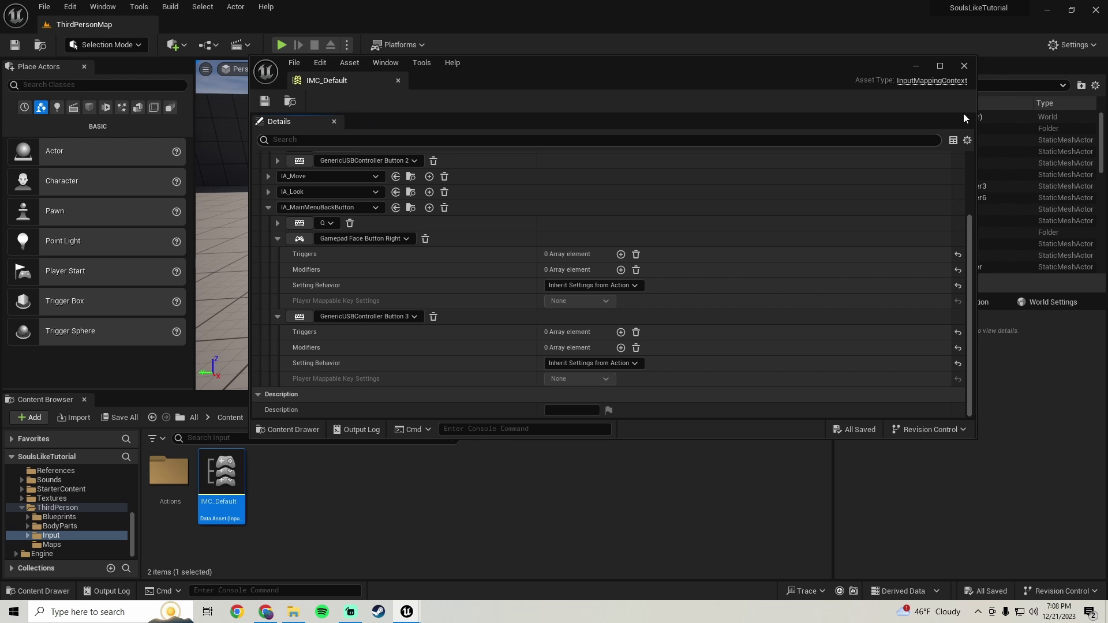
pyautogui.click(964, 65)
# Open the MainMenu level from the project's root Content folder
pyautogui.scroll(5, 80, 522)
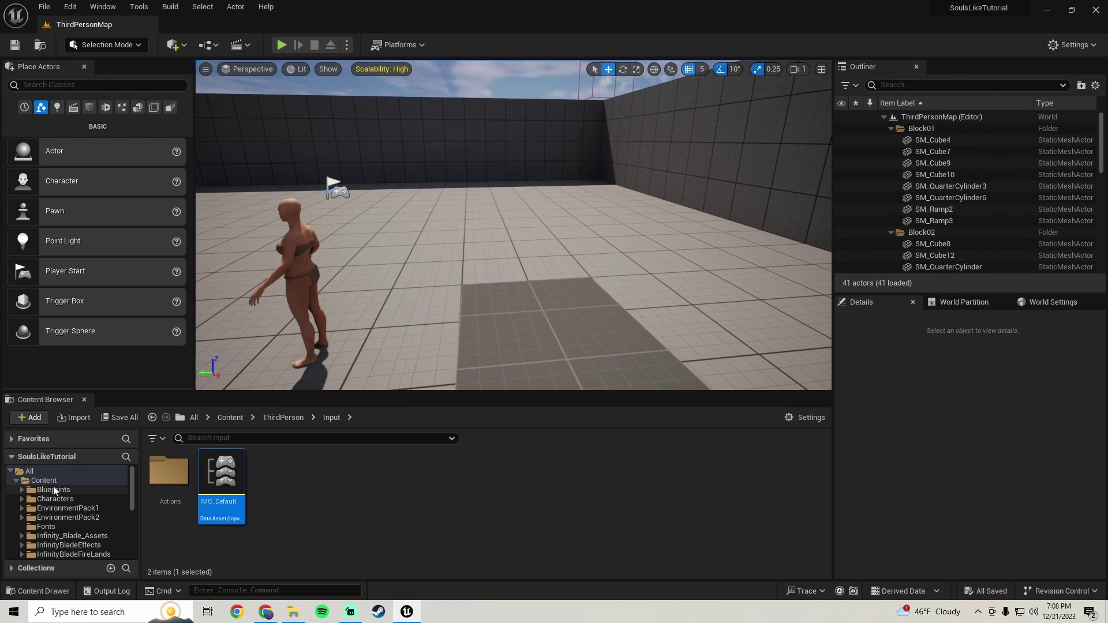
pyautogui.click(46, 481)
pyautogui.scroll(-3, 376, 485)
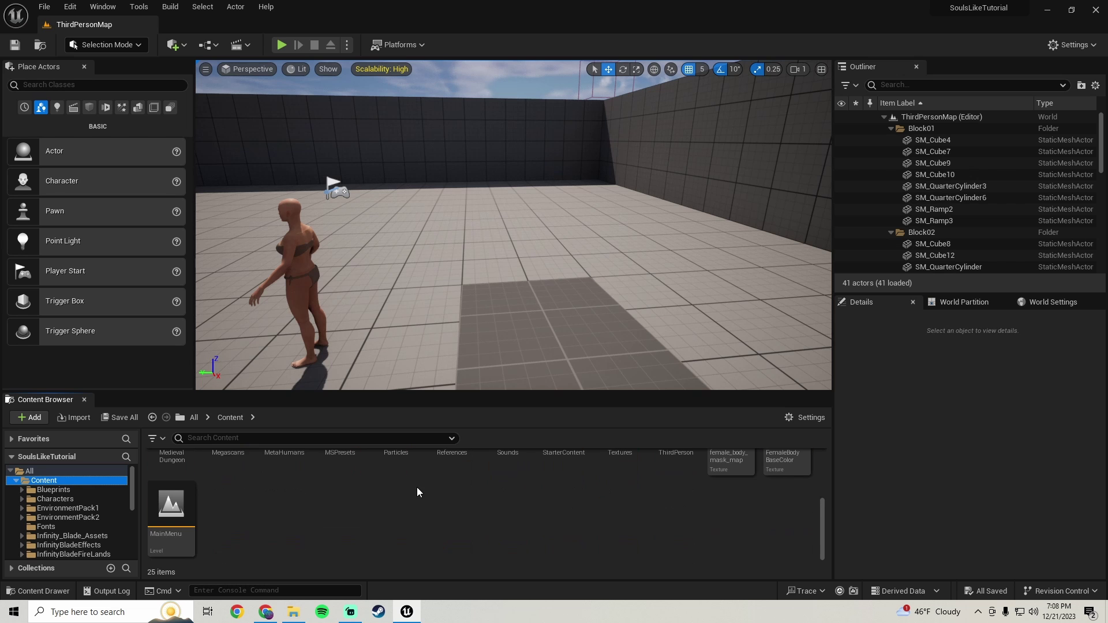
pyautogui.doubleClick(170, 543)
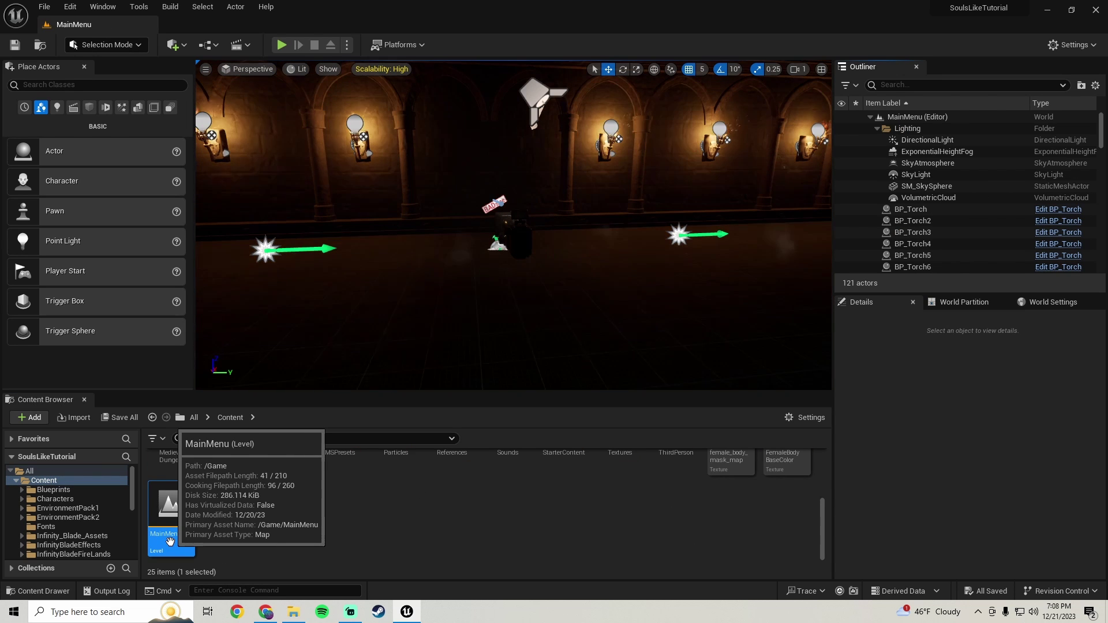
# Playtest the MainMenu level, opening the Information page and backing out of it, then end the play session
pyautogui.click(282, 44)
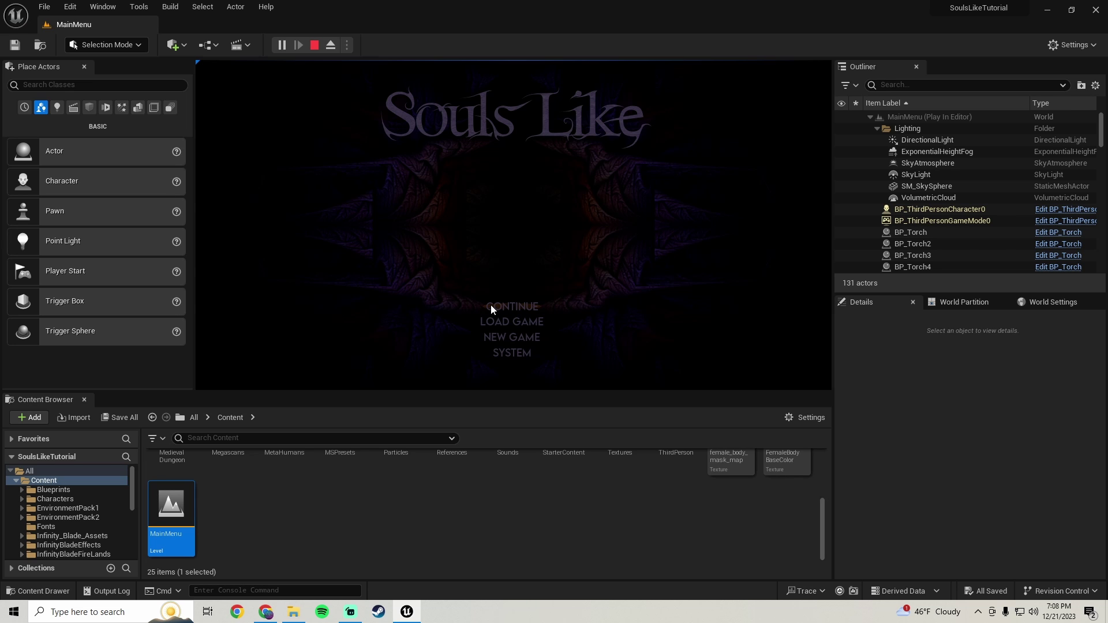
pyautogui.scroll(-2, 495, 304)
pyautogui.click(517, 333)
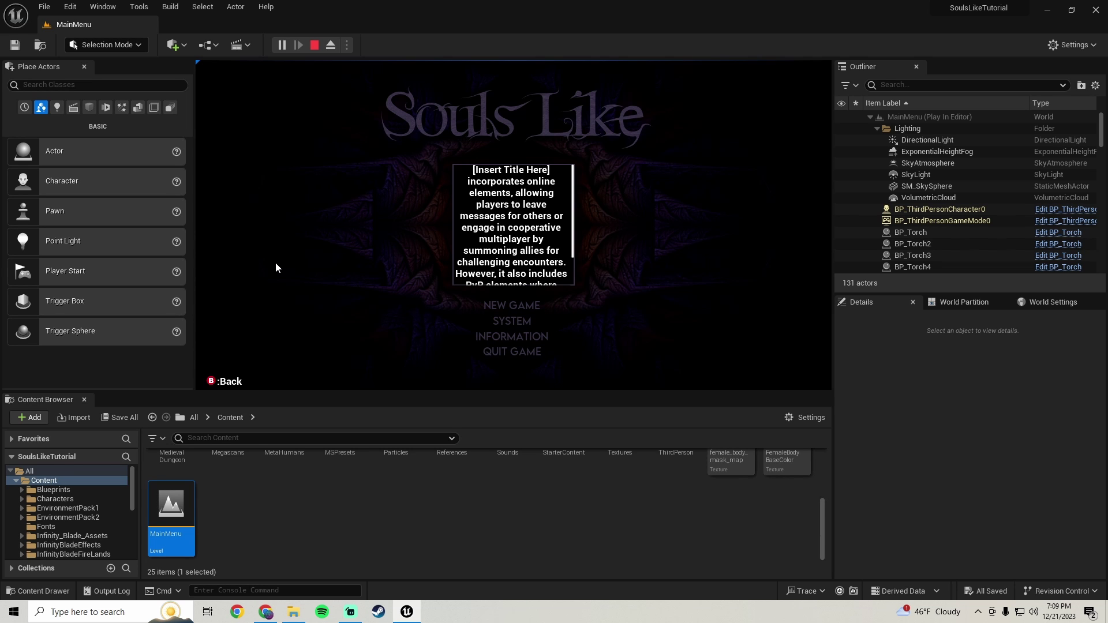
pyautogui.press('BackSpace')
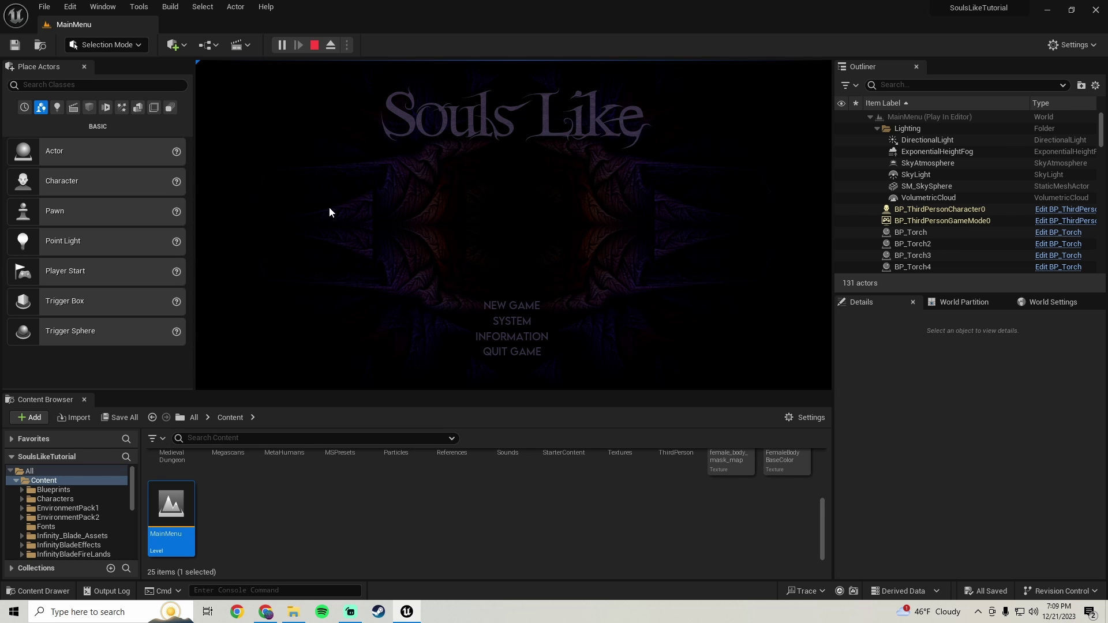
pyautogui.press('Escape')
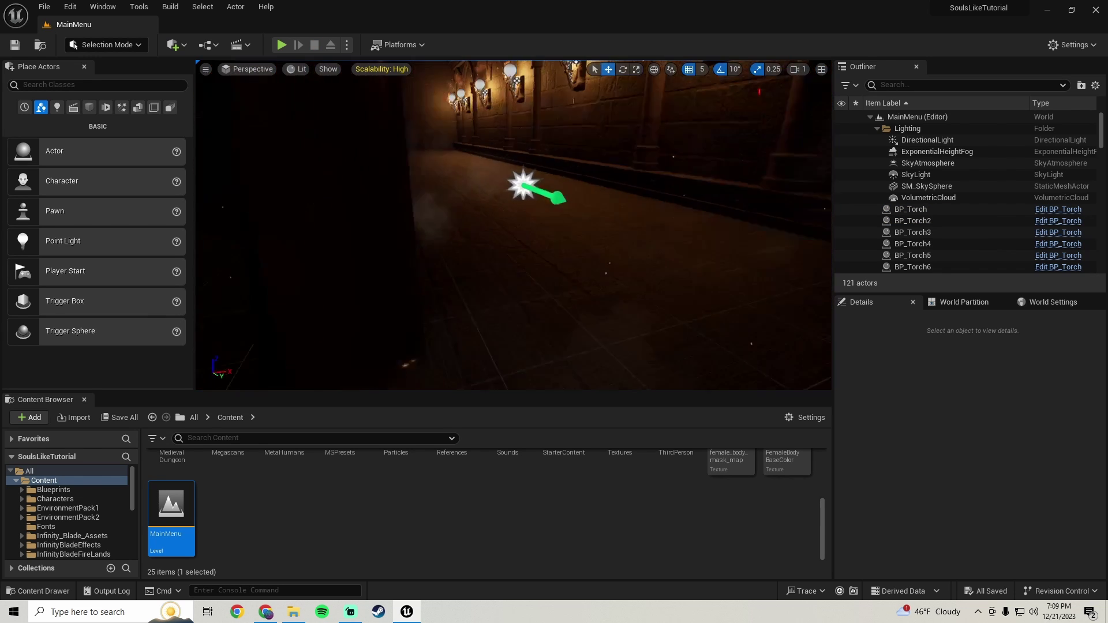
pyautogui.click(282, 46)
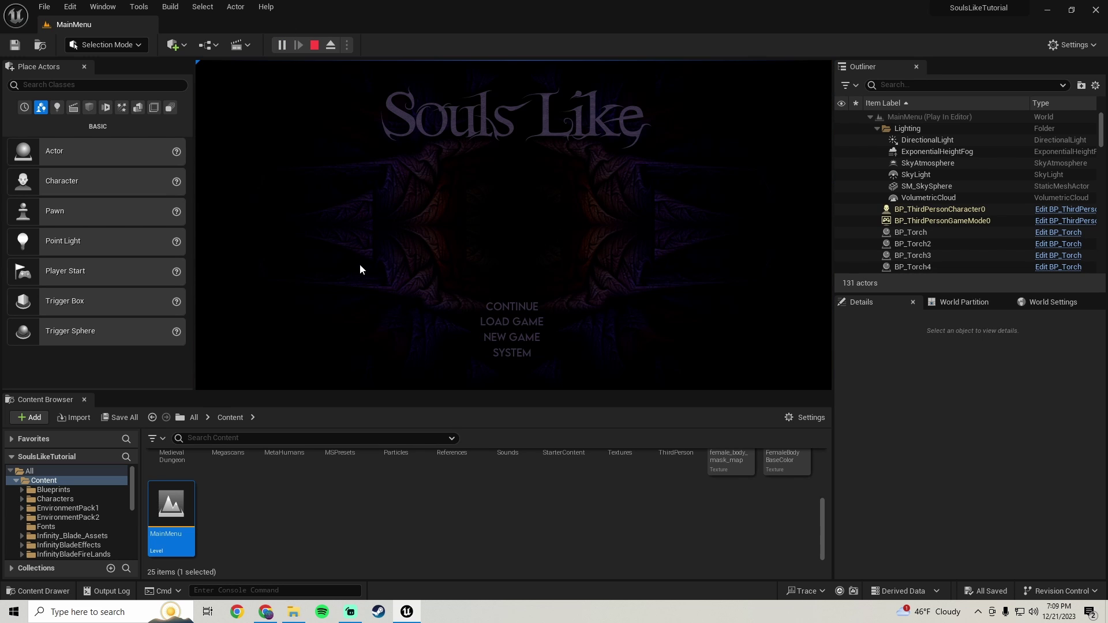
pyautogui.press('Escape')
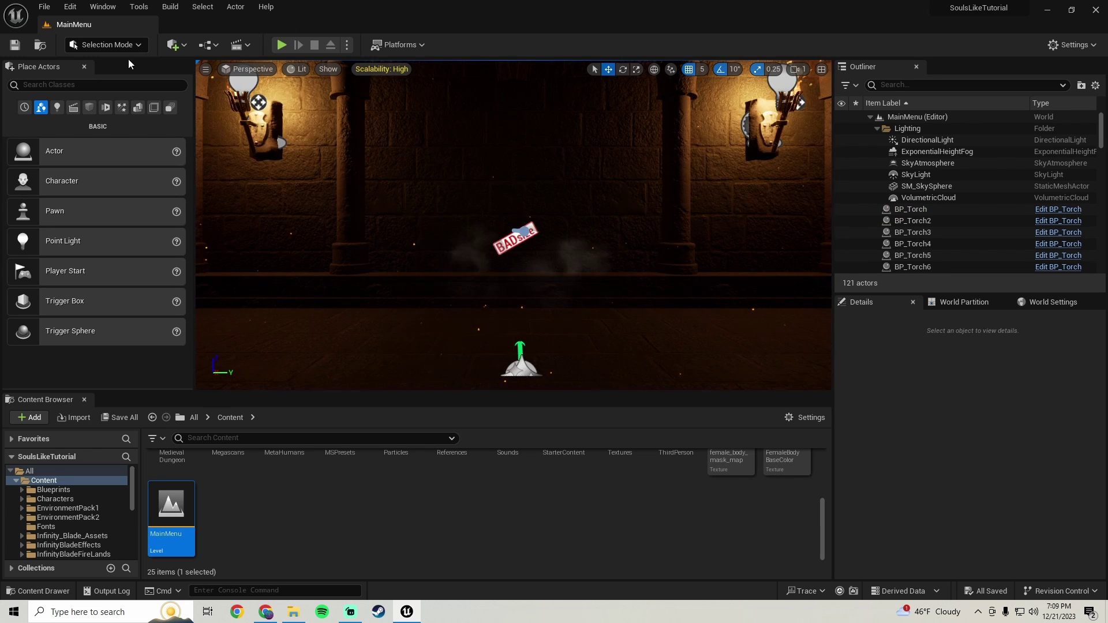
# Open the Raw Input plugin page in the Project Settings
pyautogui.click(70, 7)
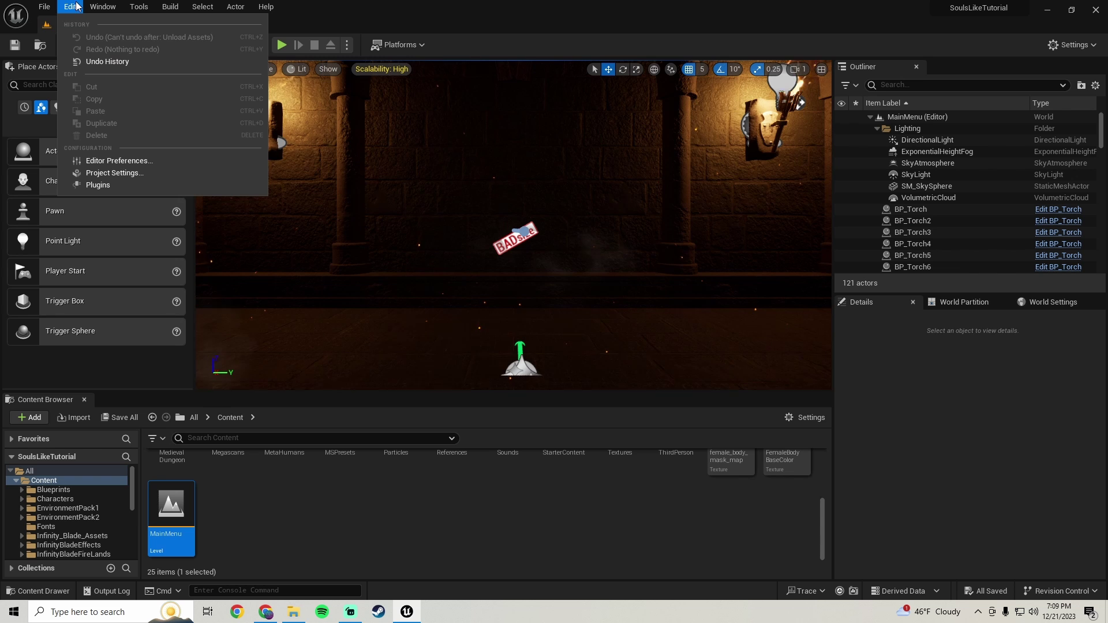
pyautogui.click(116, 170)
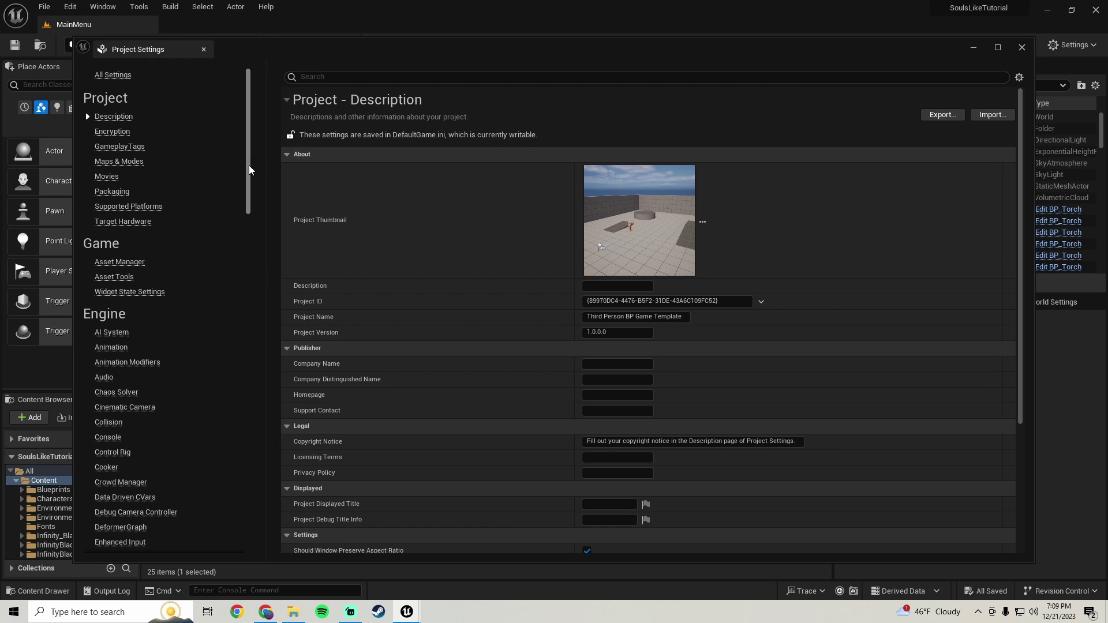
pyautogui.scroll(-15, 236, 477)
pyautogui.scroll(-10, 236, 476)
pyautogui.click(111, 435)
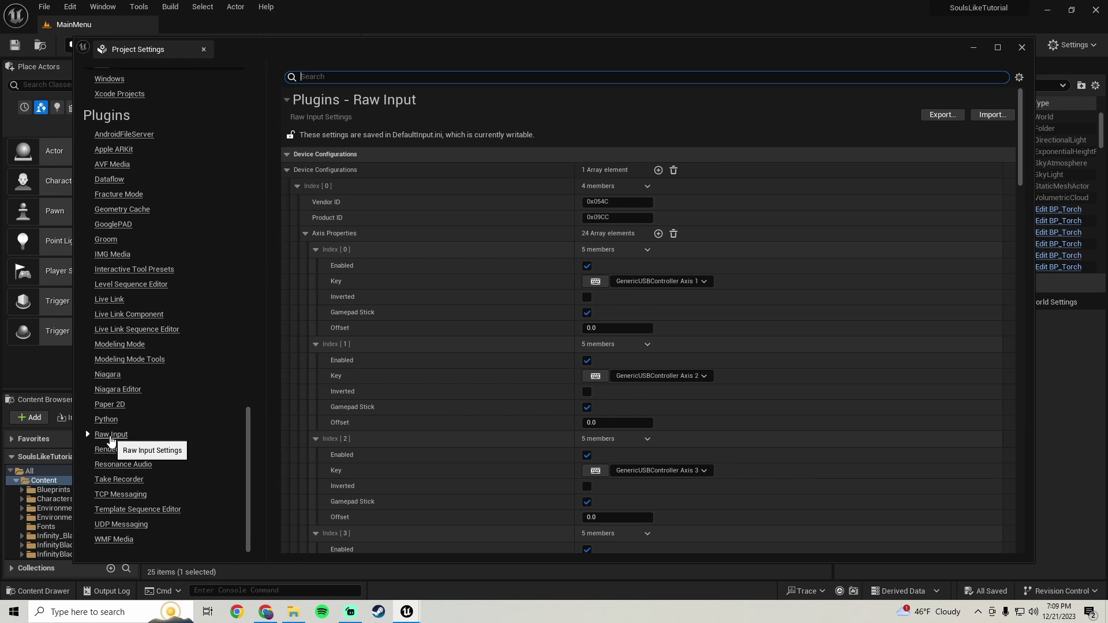
# Collapse the Axis Properties and examine the keys assigned to Index 0 and Index 1 under Button Properties
pyautogui.click(307, 237)
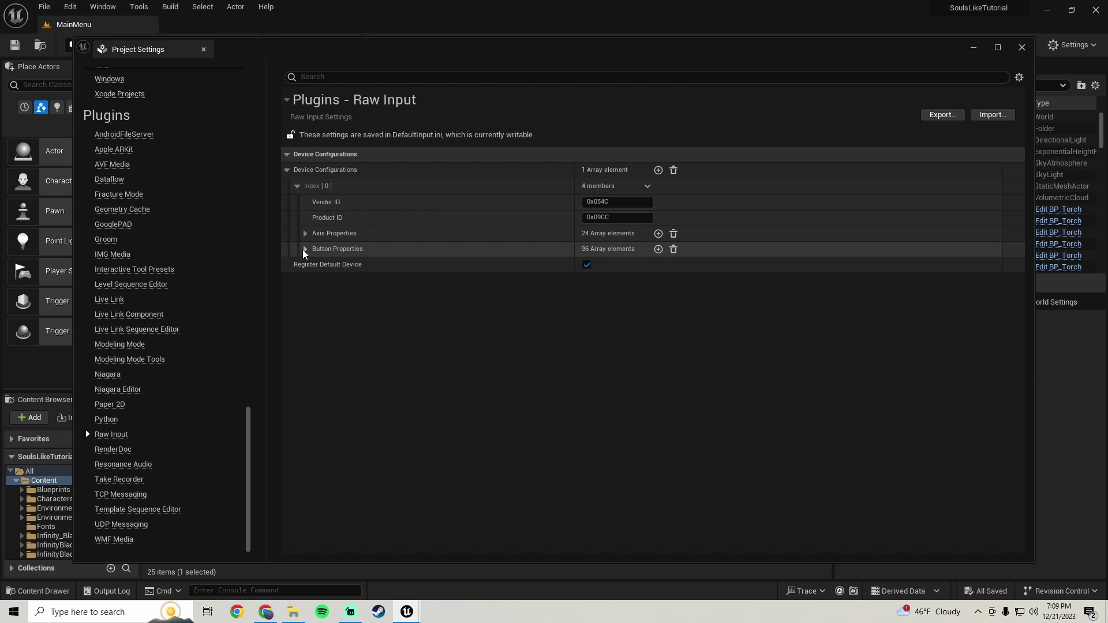
pyautogui.click(305, 249)
pyautogui.scroll(-4, 539, 301)
pyautogui.moveTo(1024, 219); pyautogui.dragTo(960, 156)
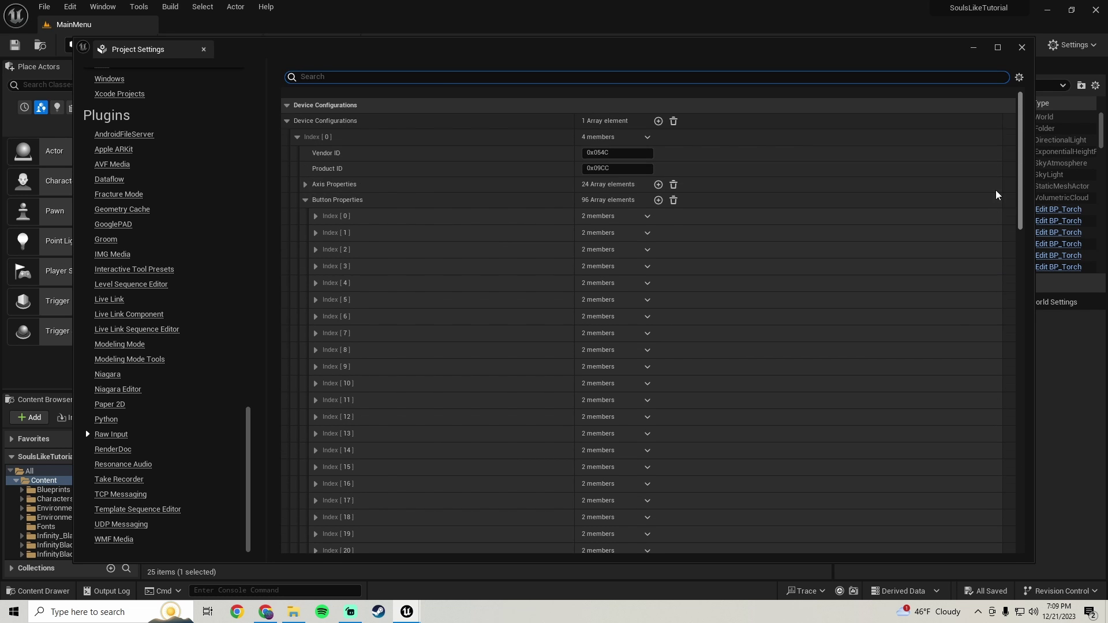
pyautogui.click(316, 216)
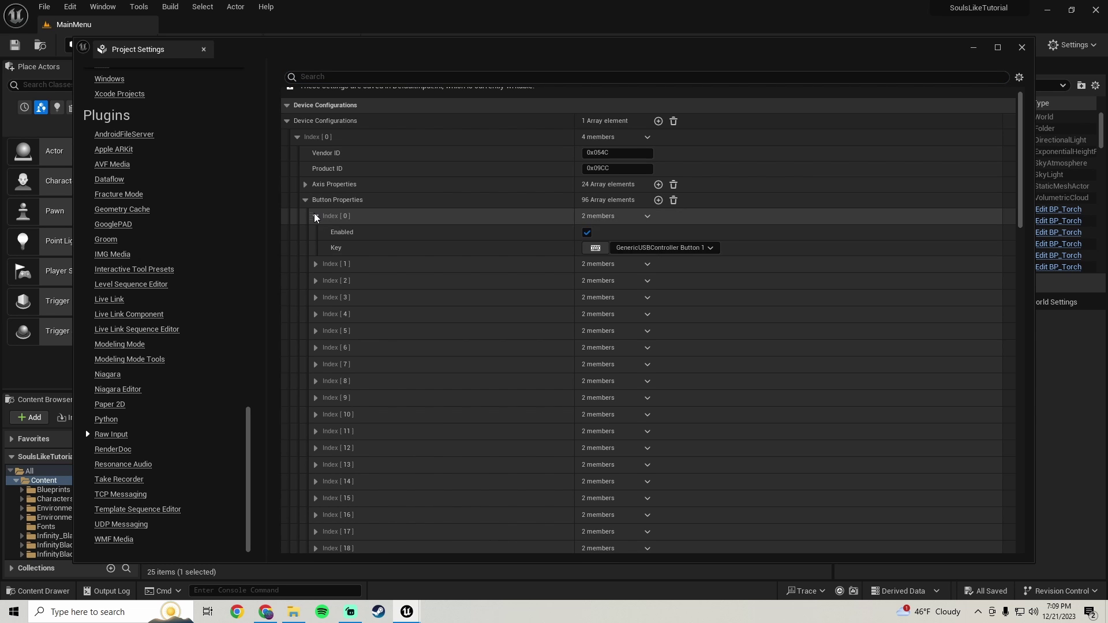
pyautogui.click(316, 216)
pyautogui.click(315, 232)
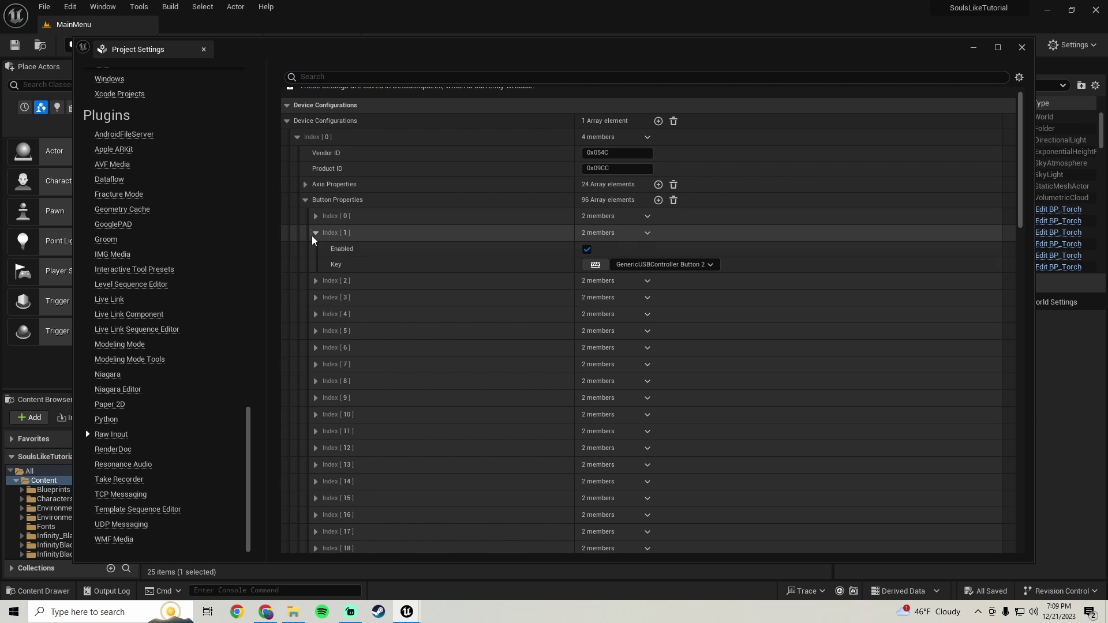
# Examine the keys assigned to Index 2 through Index 5 under the Raw Input Button Properties
pyautogui.click(315, 280)
pyautogui.click(316, 328)
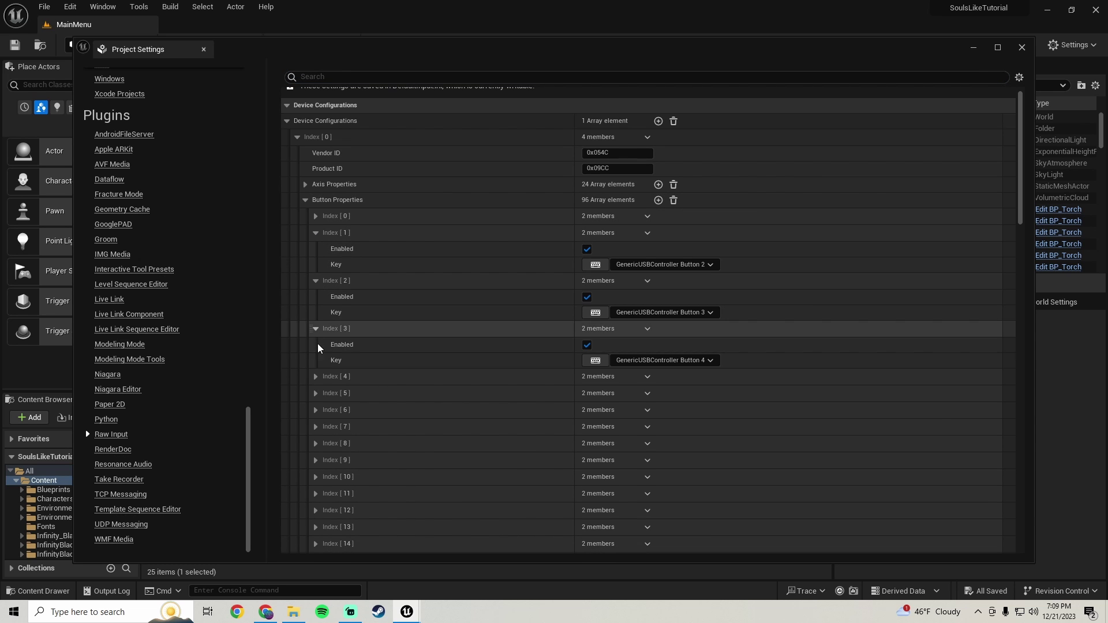
pyautogui.click(316, 376)
pyautogui.scroll(-2, 371, 342)
pyautogui.scroll(-3, 371, 342)
pyautogui.click(316, 295)
pyautogui.scroll(6, 442, 316)
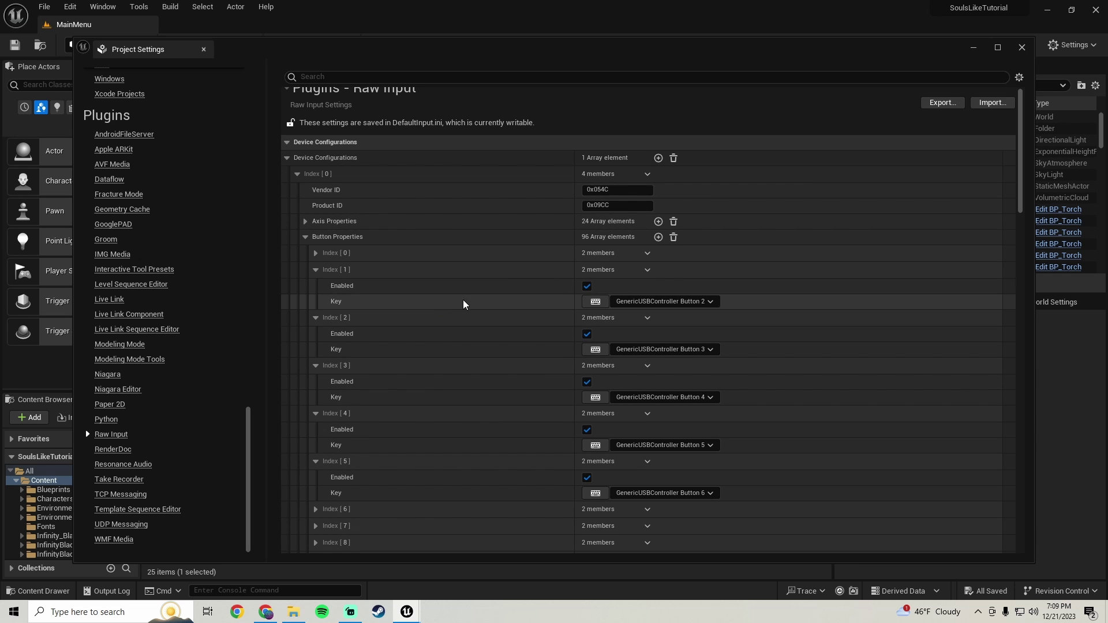
pyautogui.moveTo(1026, 202); pyautogui.dragTo(1014, 227)
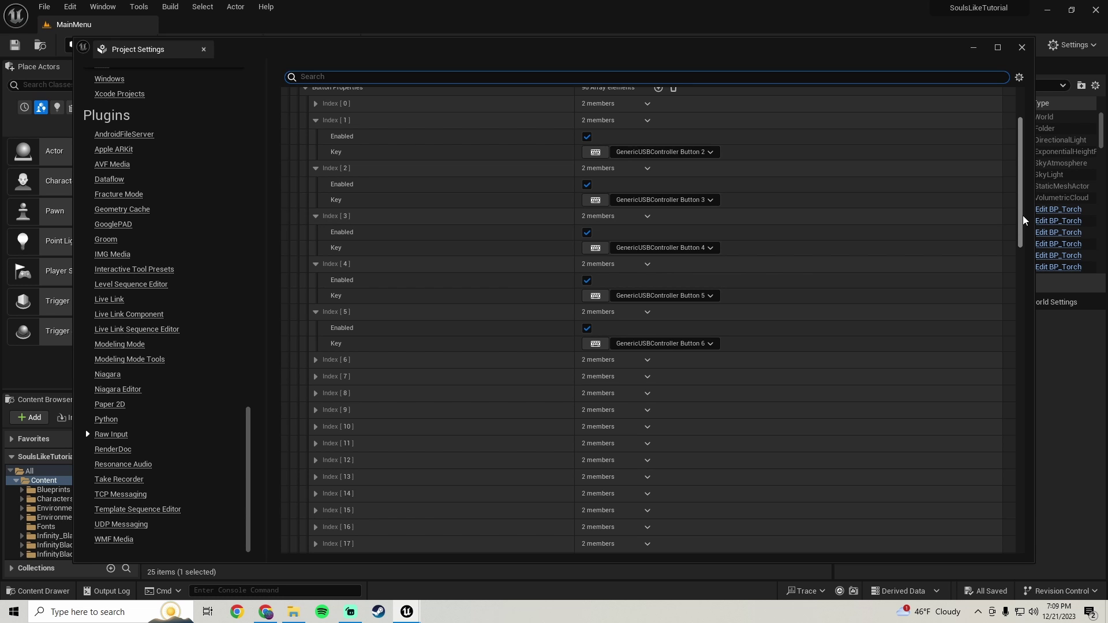
pyautogui.scroll(3, 1019, 223)
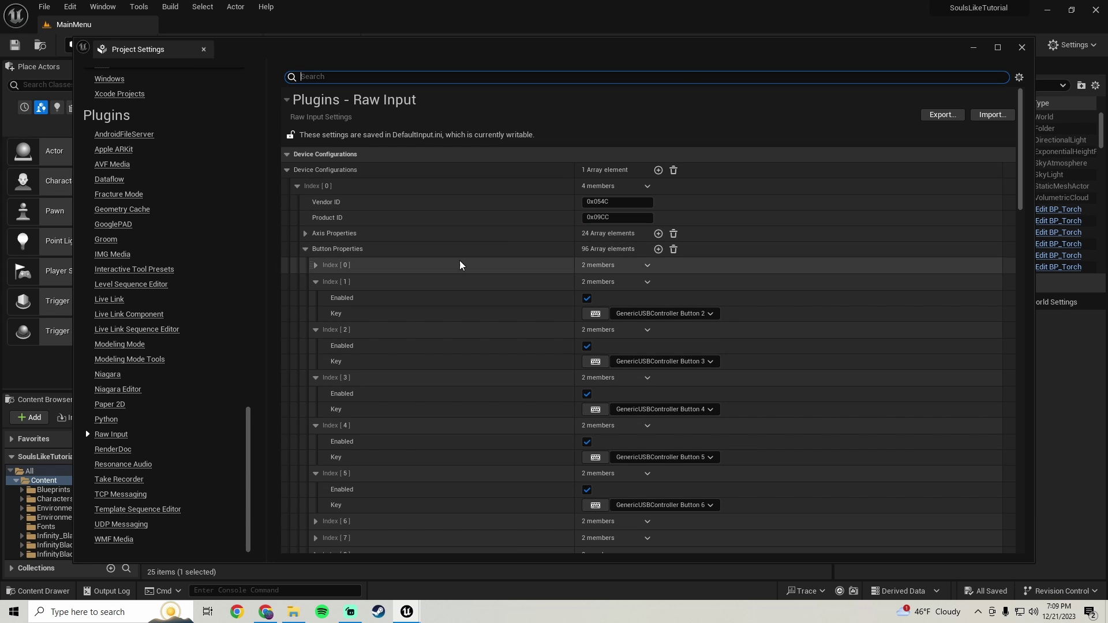
# Collapse Button Properties and examine the Axis Properties, collapsing Index 0 through Index 3 to inspect Index 4, then minimize the Project Settings
pyautogui.click(305, 250)
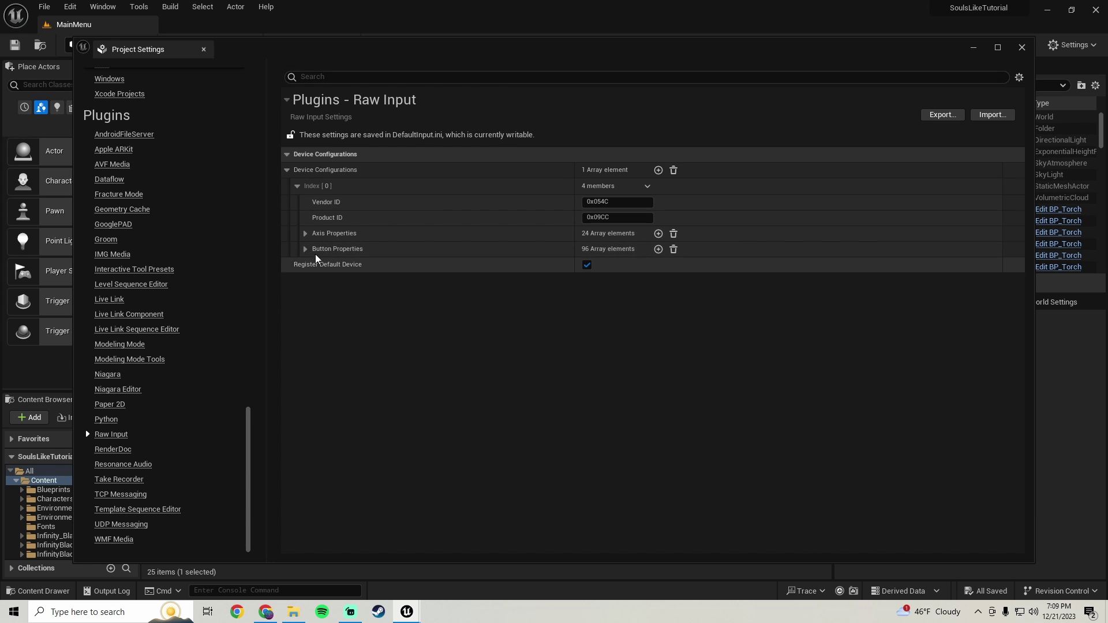
pyautogui.click(305, 234)
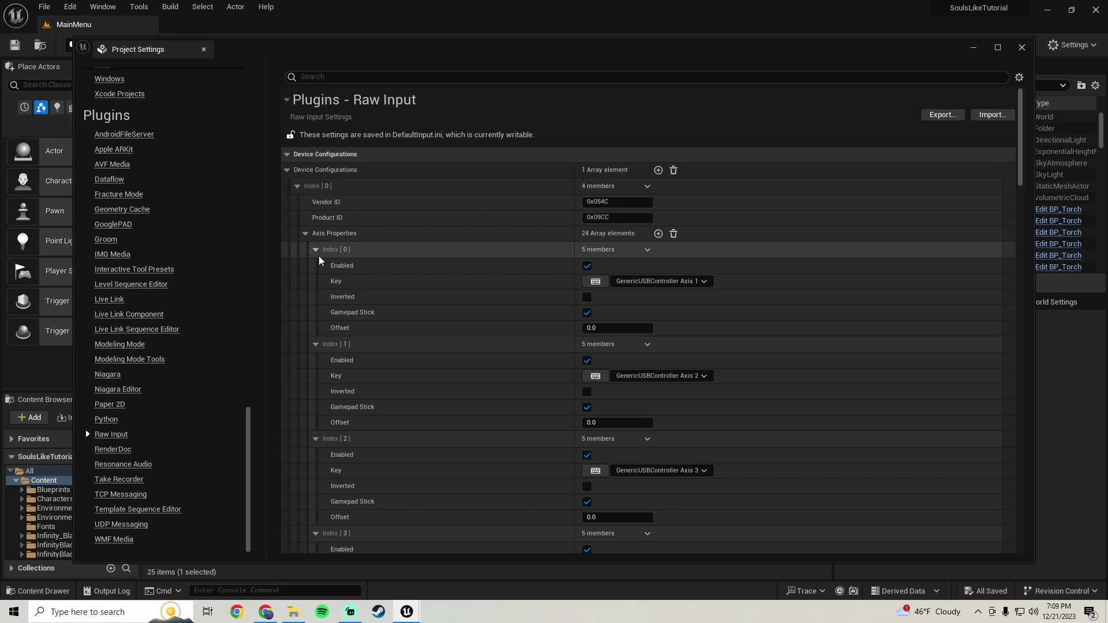
pyautogui.click(316, 249)
pyautogui.click(316, 267)
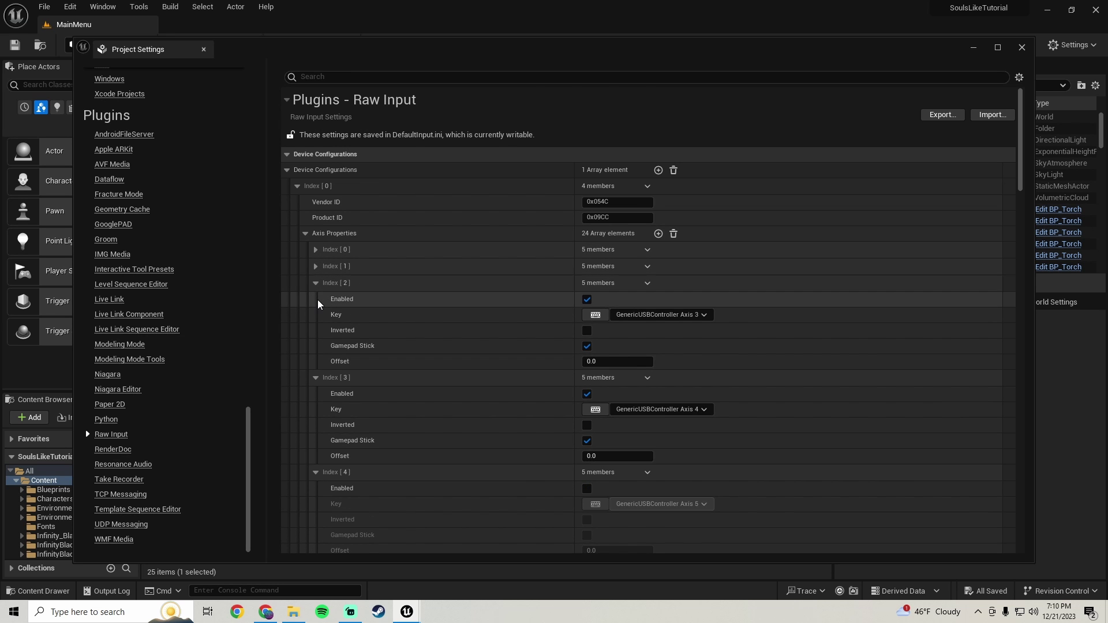
pyautogui.click(316, 283)
pyautogui.click(316, 300)
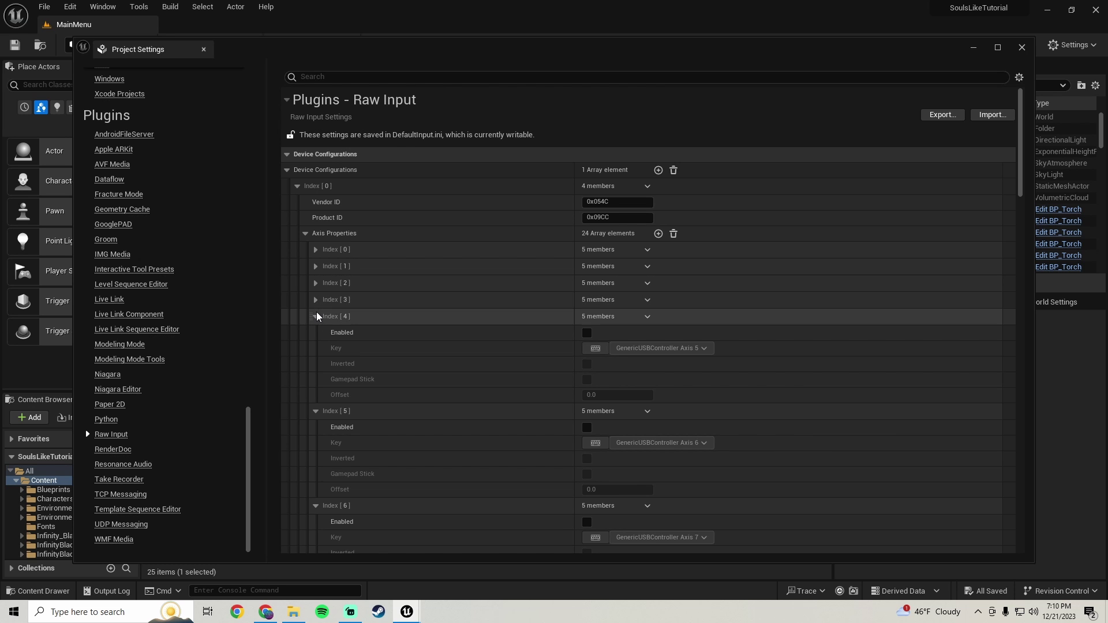
pyautogui.scroll(-1, 343, 332)
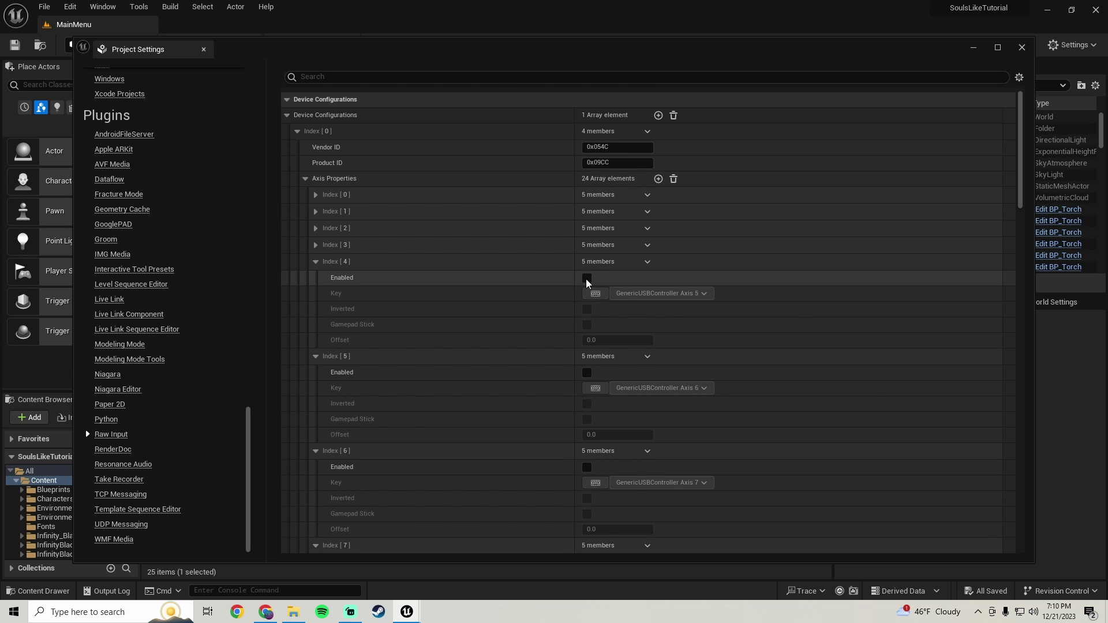
pyautogui.click(973, 47)
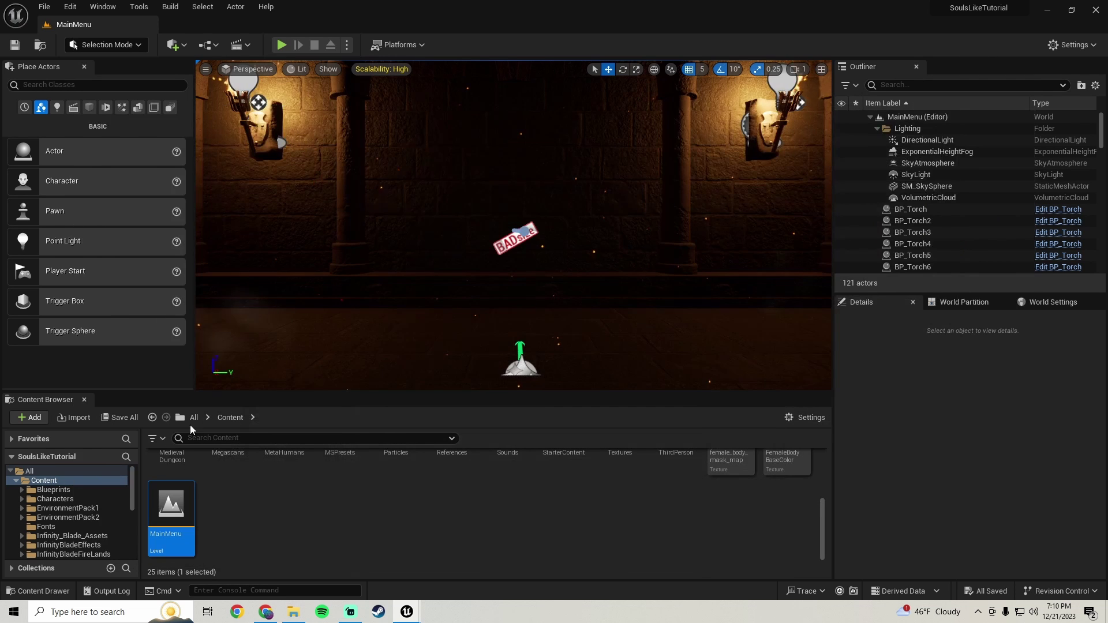
# Open the IMC_Default input mapping context from the ThirdPerson Input folder
pyautogui.scroll(-5, 58, 515)
pyautogui.scroll(-1, 66, 533)
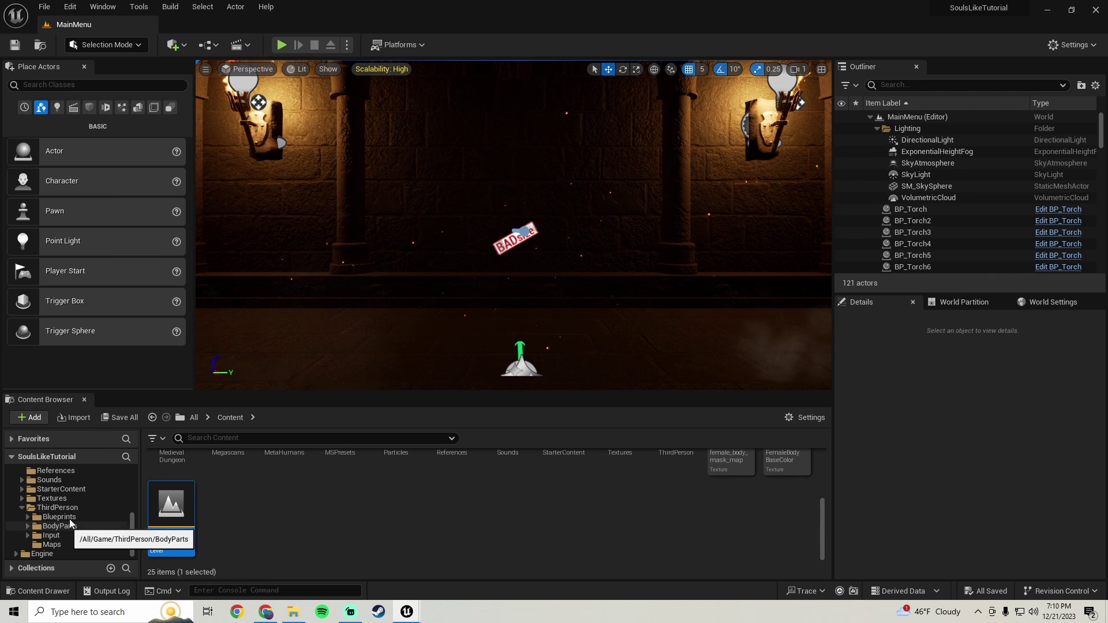
pyautogui.click(58, 507)
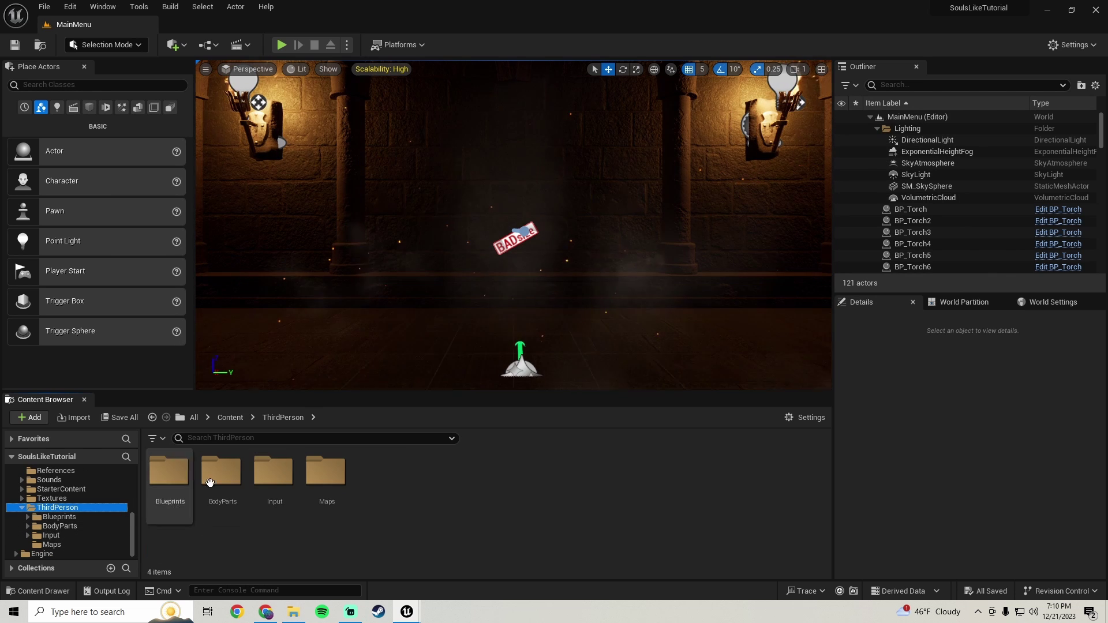
pyautogui.doubleClick(273, 479)
pyautogui.click(214, 505)
pyautogui.doubleClick(214, 505)
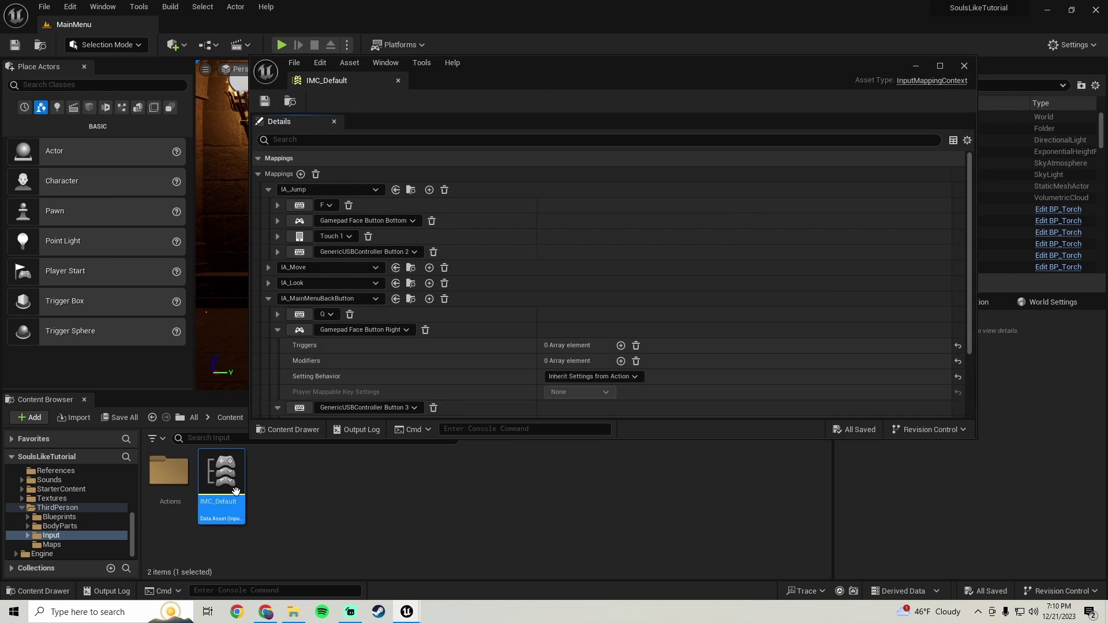
# Try to reassign IA_Jump's GenericUSBController Button 2 mapping by capturing a key, undo the change and close IMC_Default
pyautogui.click(299, 255)
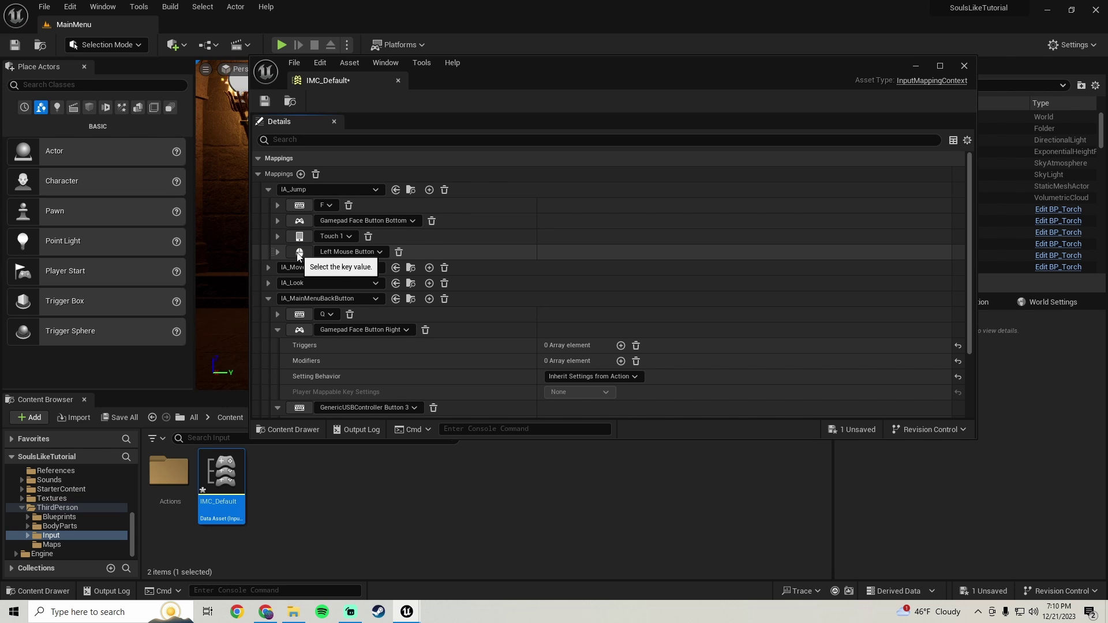
pyautogui.hotkey('ctrl', 'z')
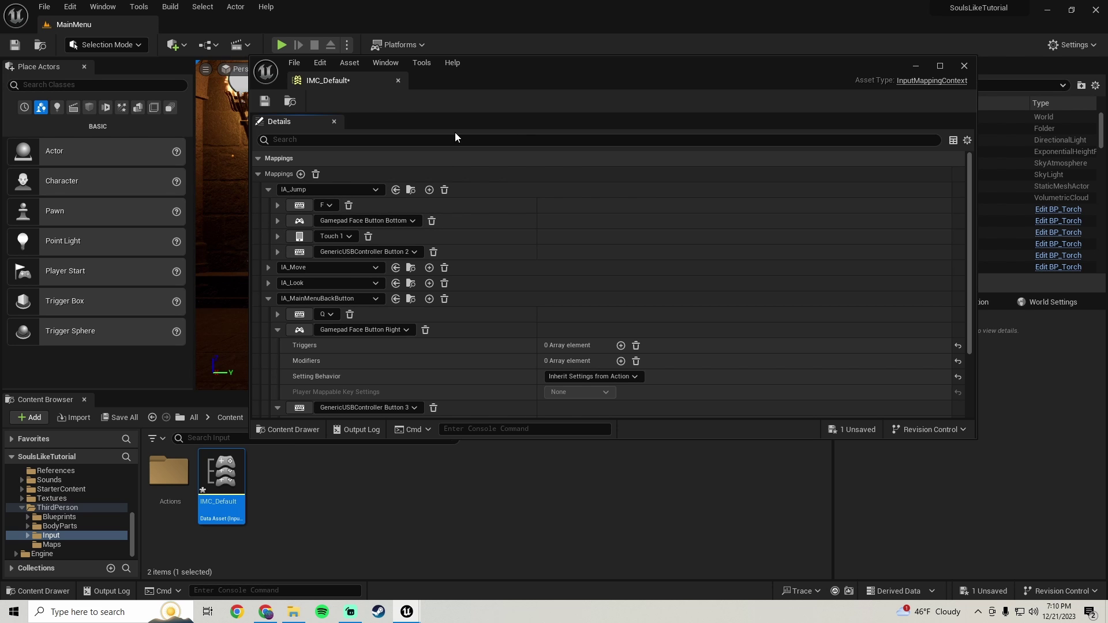
pyautogui.click(964, 66)
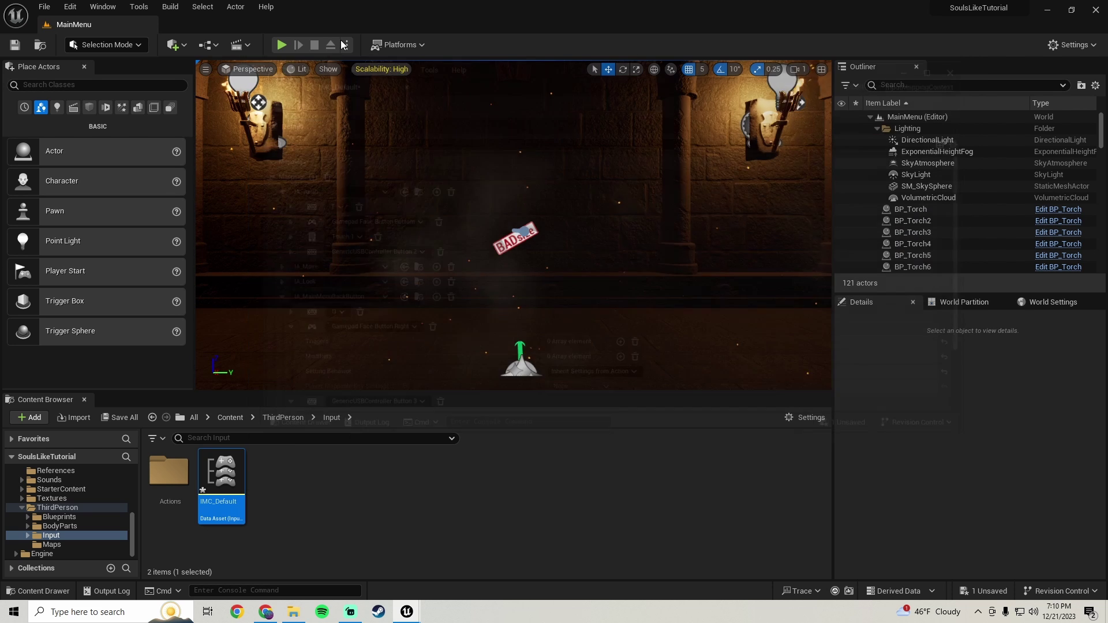
# Return to the Raw Input plugin settings in the Project Settings
pyautogui.click(70, 7)
pyautogui.click(113, 173)
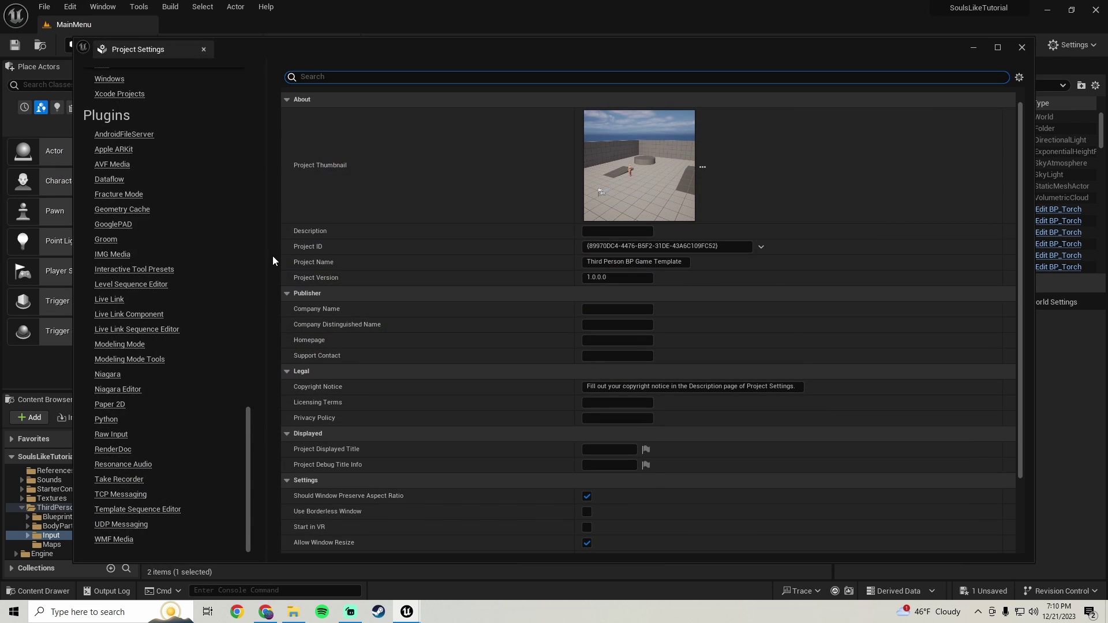
pyautogui.click(115, 434)
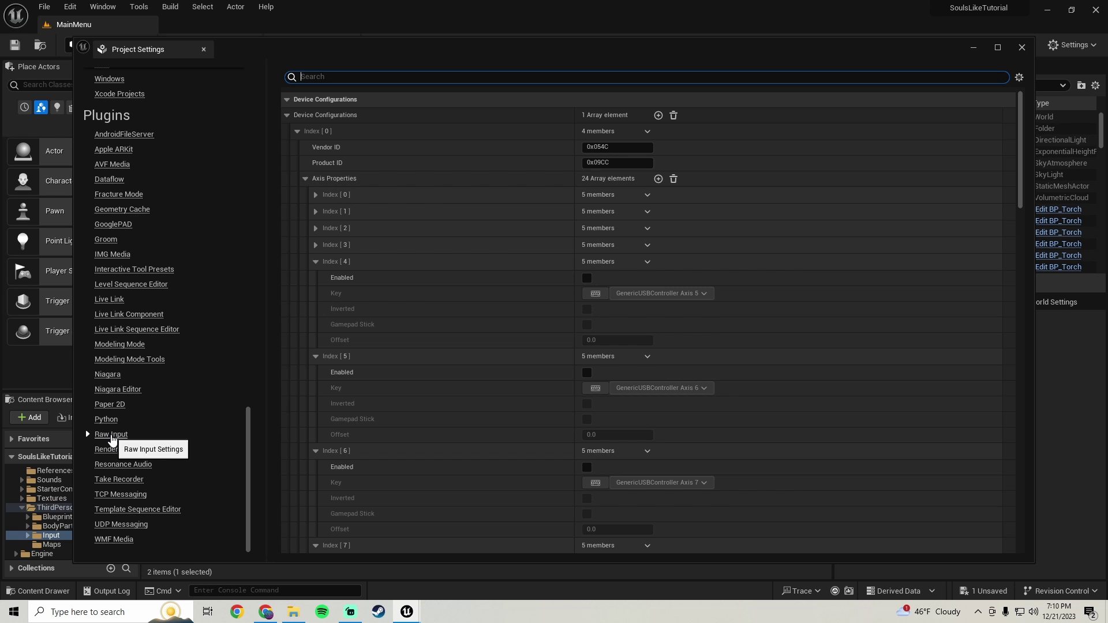